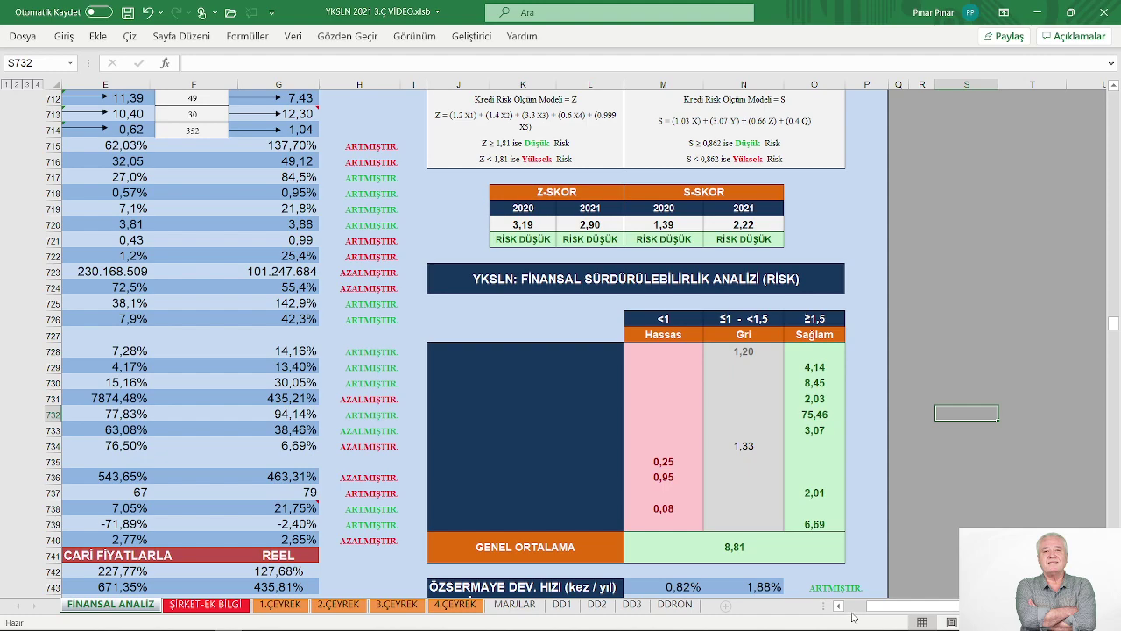
Return from the YKSLN: FON KAYNAK KULLANIMI section to the main menu at the start of the FİNANSAL ANALİZ sheet.
{"action": "left_click", "coordinate": [851, 606]}
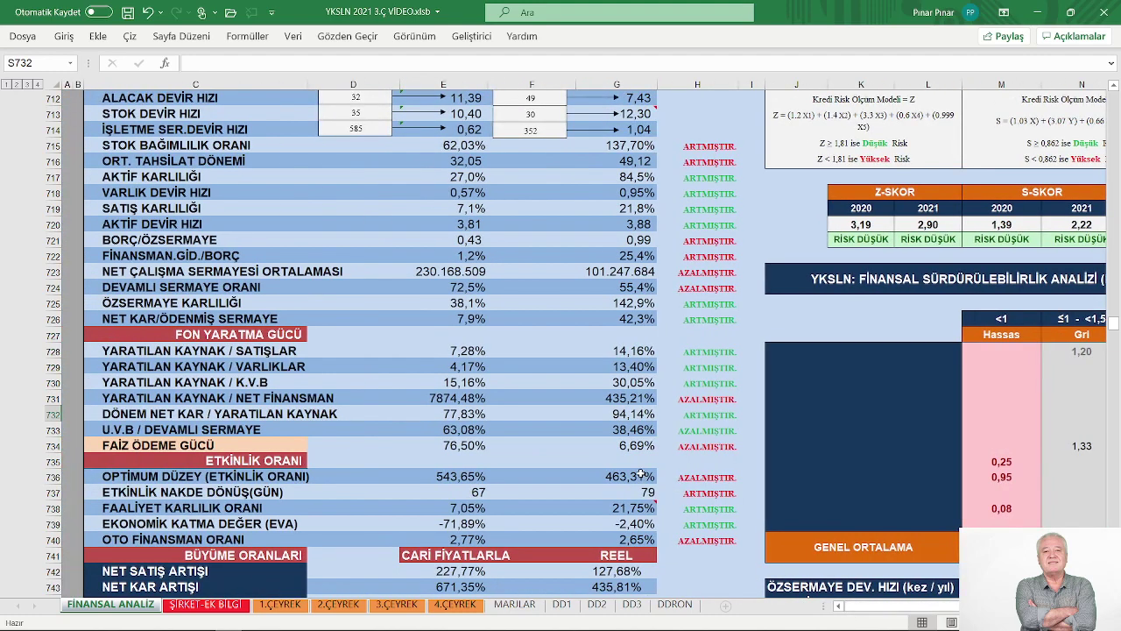
{"action": "scroll", "coordinate": [637, 470], "scroll_direction": "down", "scroll_amount": 10}
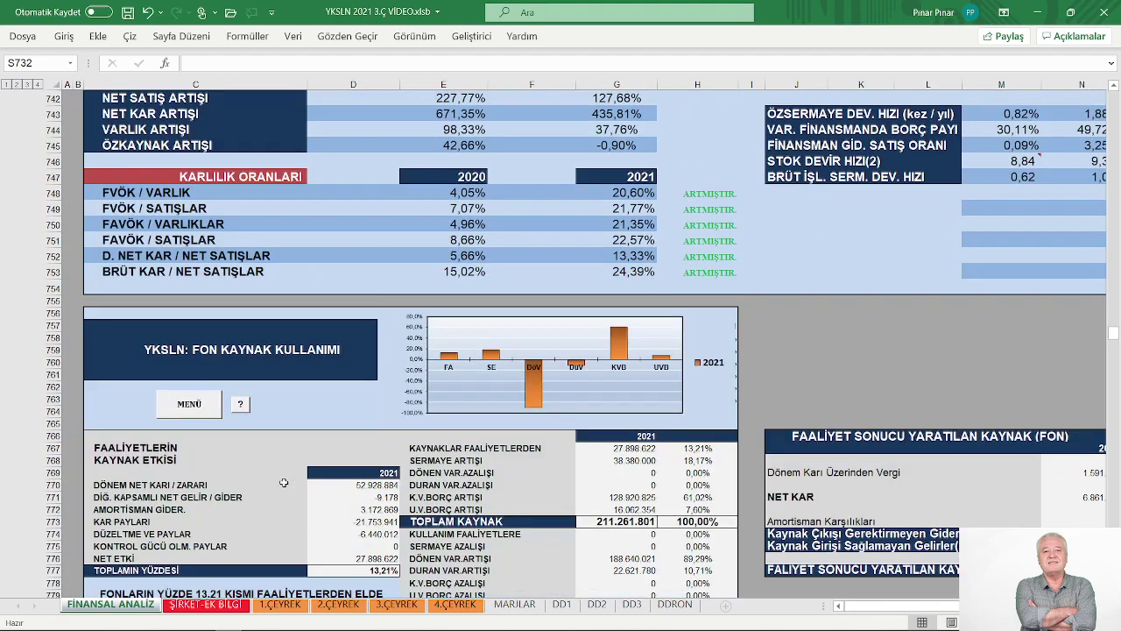
{"action": "left_click", "coordinate": [189, 403]}
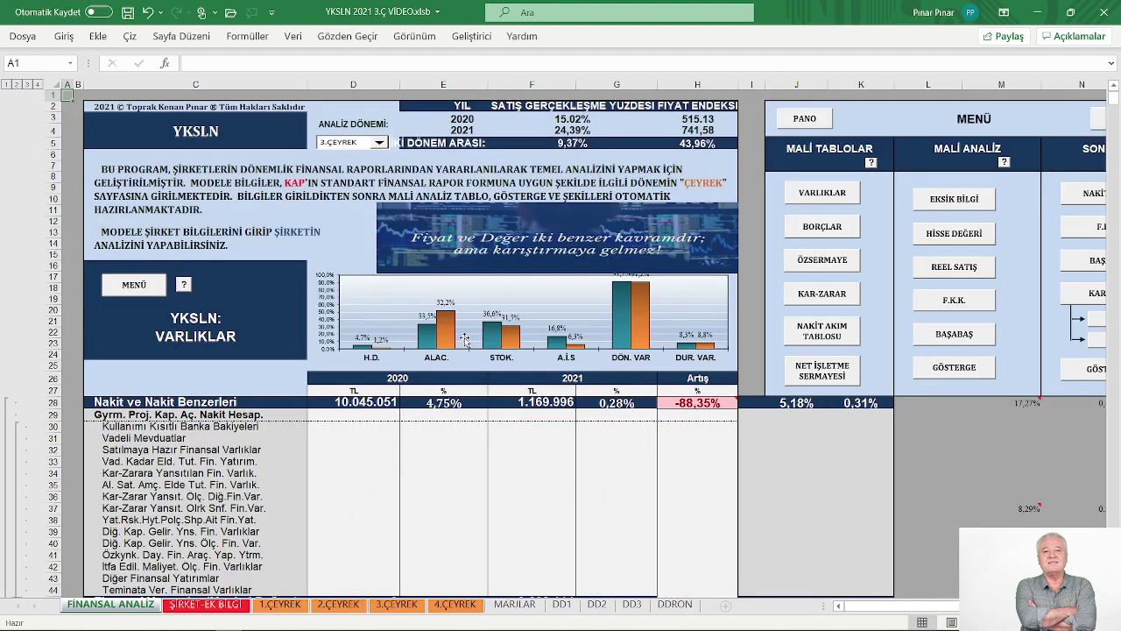
Examine the current assets in the YKSLN: VARLIKLAR table, from Nakit ve Nakit Benzerleri to TOPLAM DÖNEN VARLIKLAR, for 2020 and 2021.
{"action": "scroll", "coordinate": [502, 381], "scroll_direction": "down", "scroll_amount": 3}
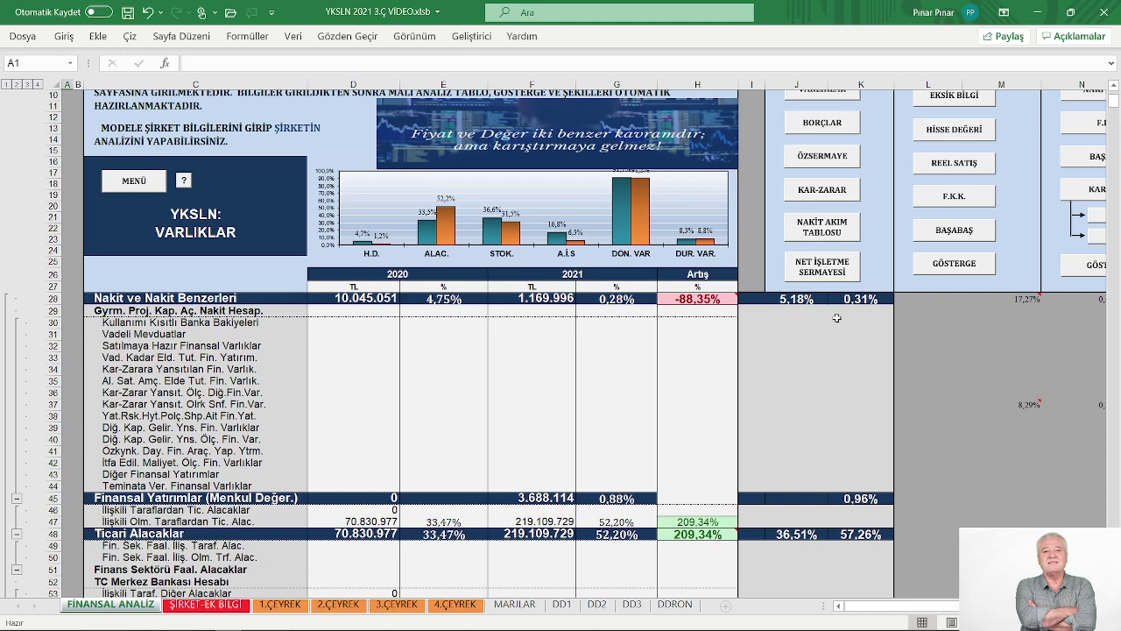
{"action": "scroll", "coordinate": [840, 318], "scroll_direction": "down", "scroll_amount": 2}
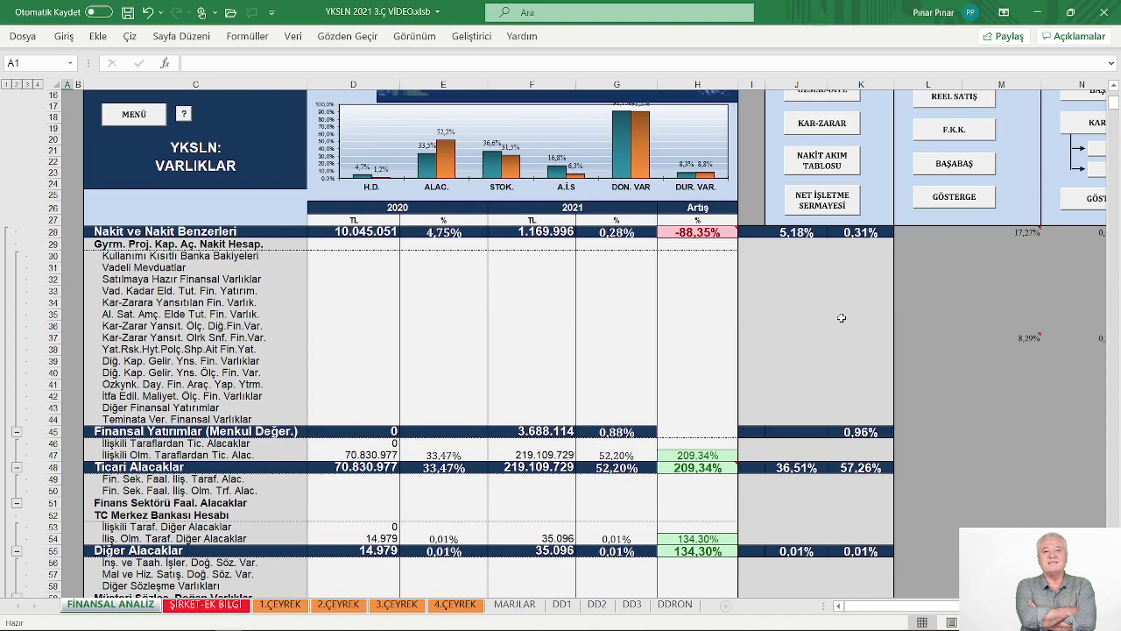
{"action": "scroll", "coordinate": [841, 318], "scroll_direction": "down", "scroll_amount": 4}
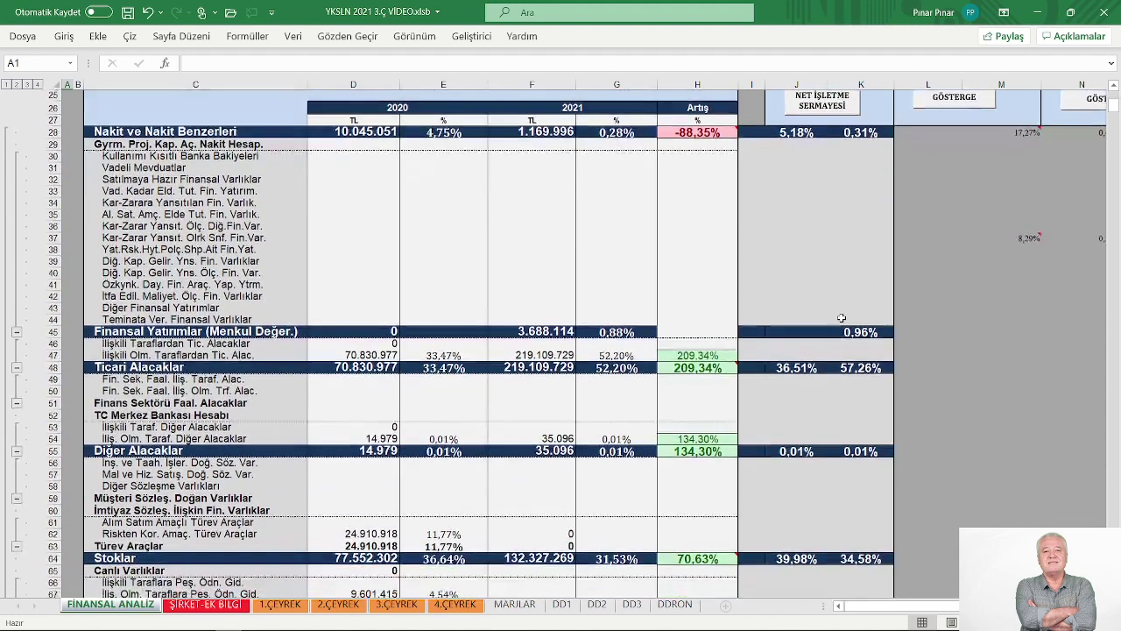
{"action": "scroll", "coordinate": [810, 319], "scroll_direction": "down", "scroll_amount": 1}
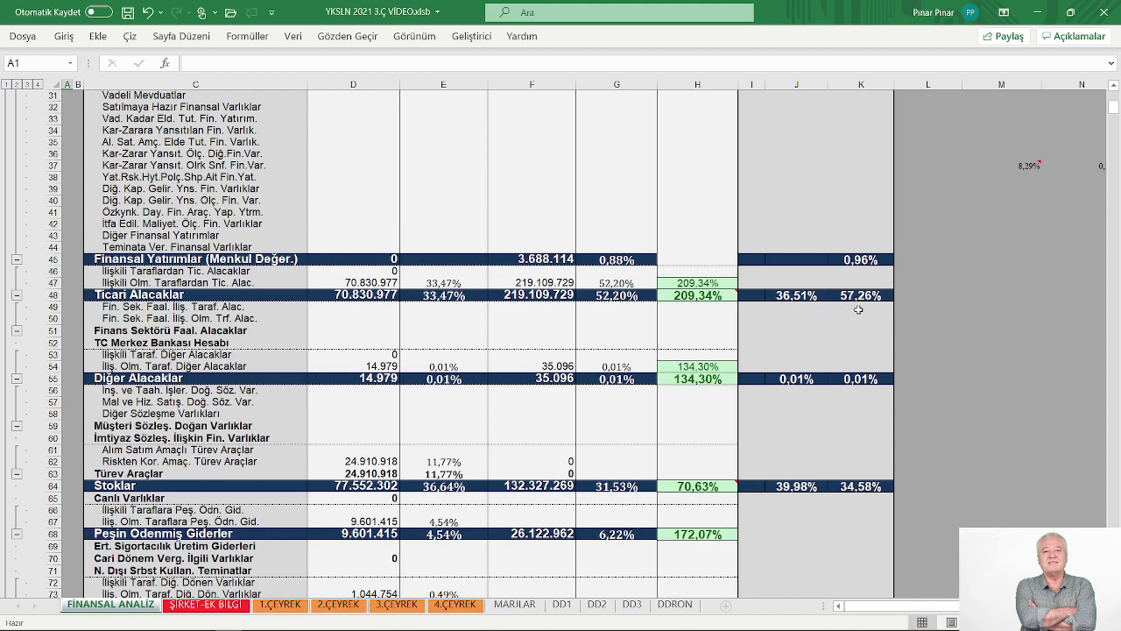
{"action": "scroll", "coordinate": [815, 308], "scroll_direction": "down", "scroll_amount": 3}
{"action": "scroll", "coordinate": [641, 322], "scroll_direction": "down", "scroll_amount": 4}
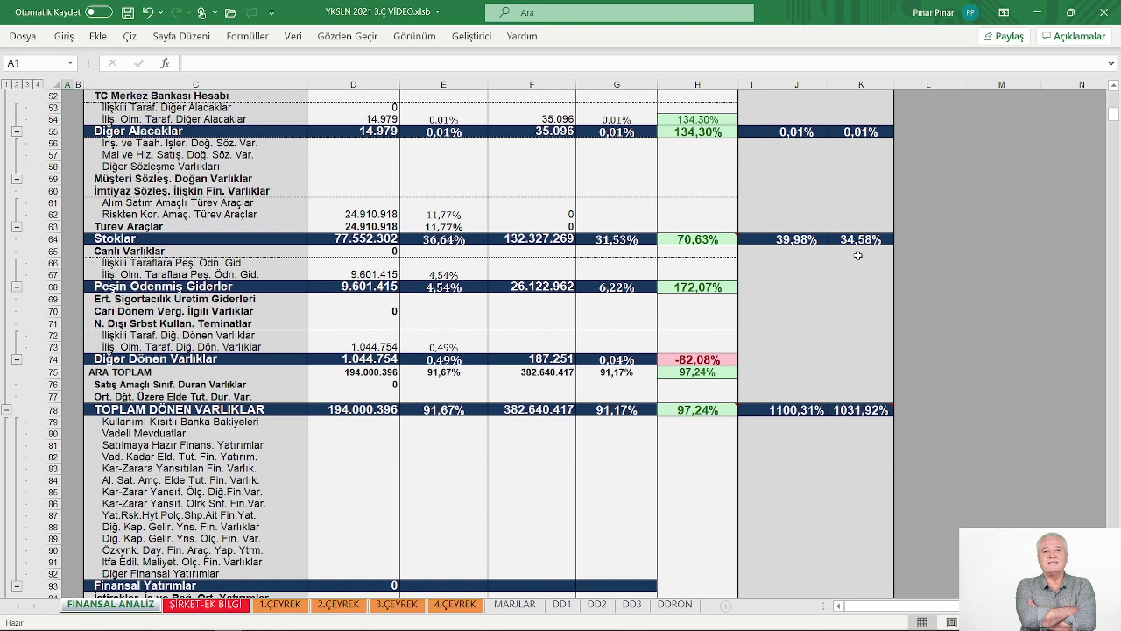
{"action": "scroll", "coordinate": [858, 255], "scroll_direction": "down", "scroll_amount": 2}
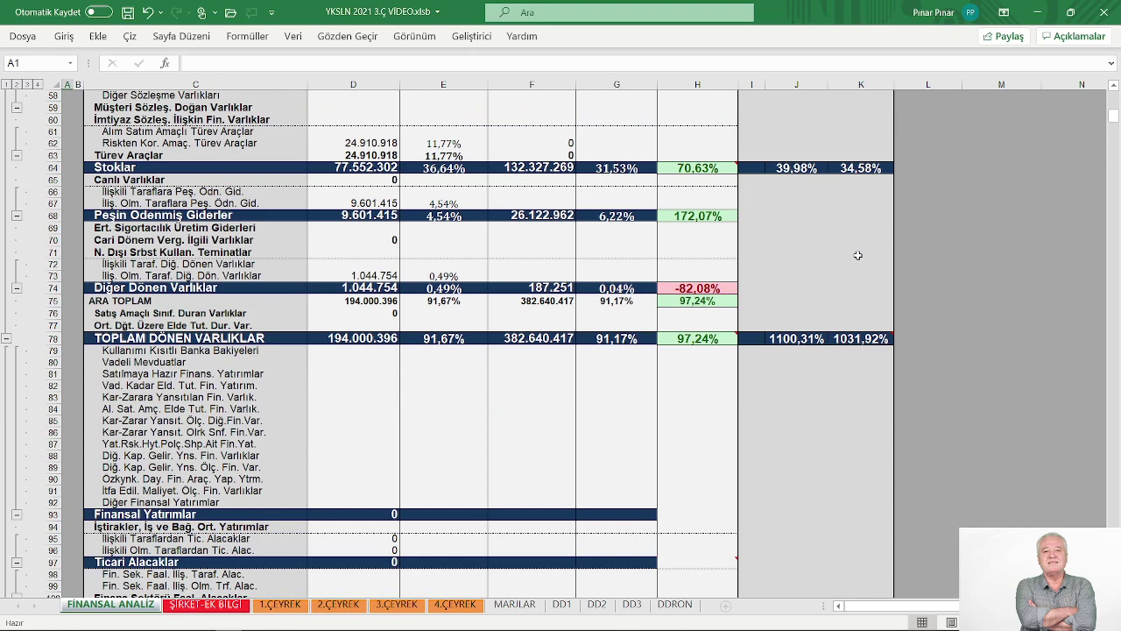
{"action": "scroll", "coordinate": [858, 254], "scroll_direction": "down", "scroll_amount": 3}
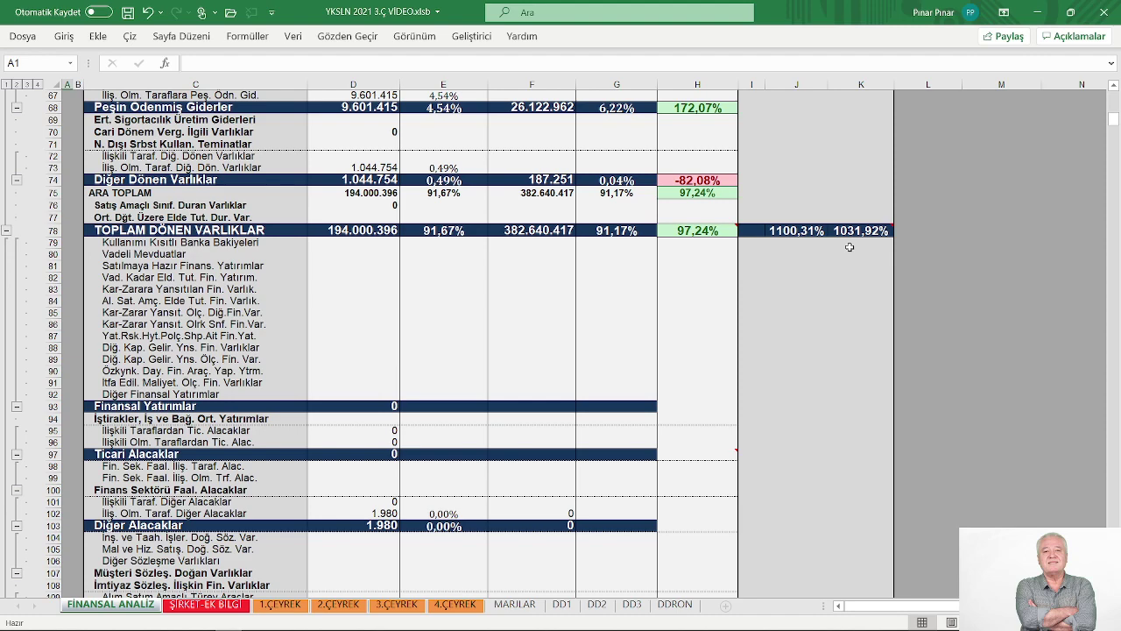
Review the non-current assets in the VARLIKLAR table through TOPLAM AKTİFLER and İKTİSADİ VARLIK ARTIŞ / AZALIŞ.
{"action": "scroll", "coordinate": [834, 256], "scroll_direction": "down", "scroll_amount": 10}
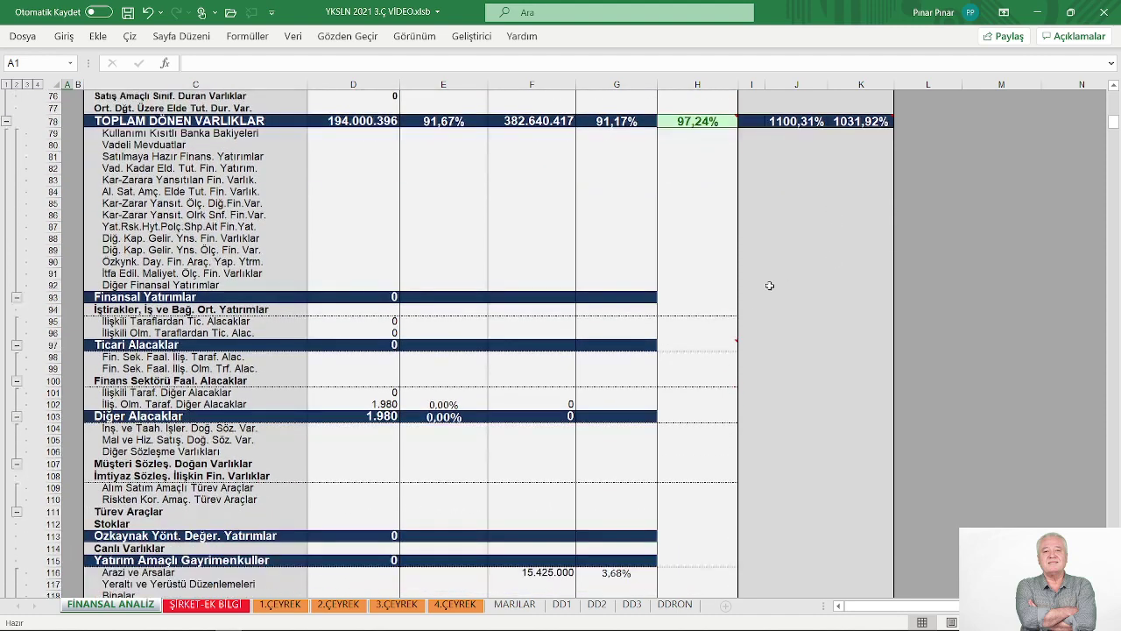
{"action": "scroll", "coordinate": [603, 369], "scroll_direction": "down", "scroll_amount": 7}
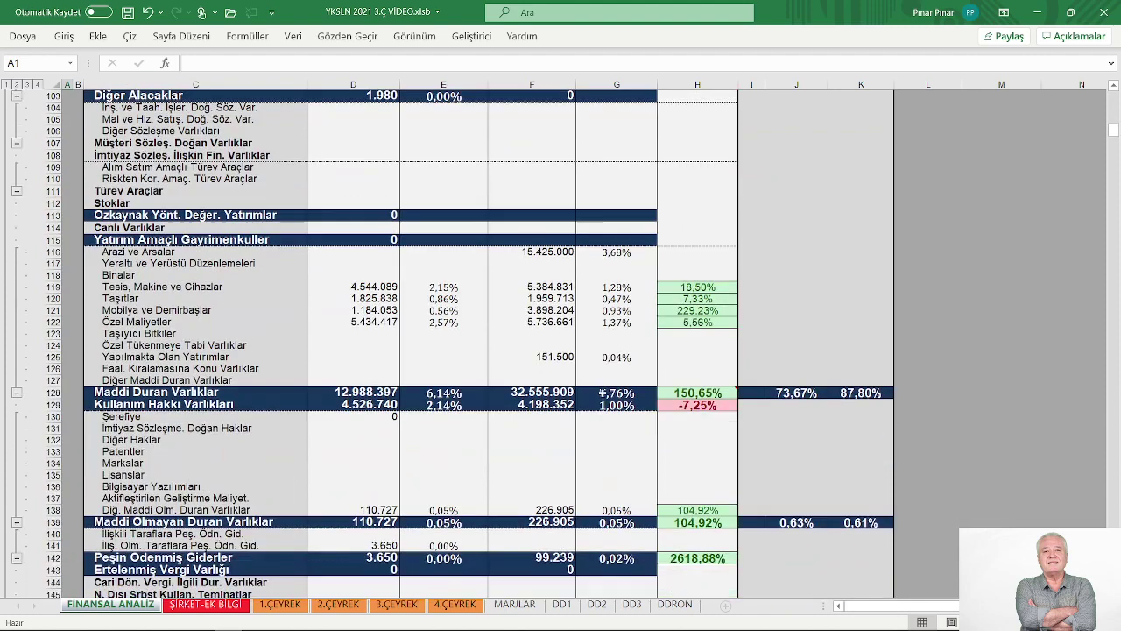
{"action": "scroll", "coordinate": [602, 402], "scroll_direction": "down", "scroll_amount": 2}
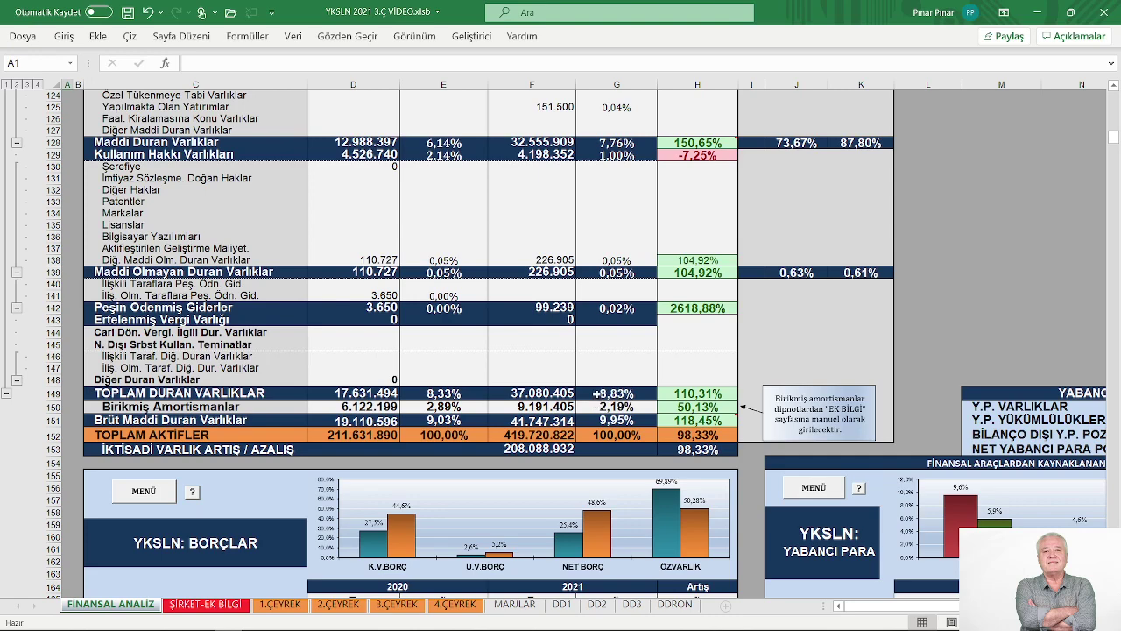
{"action": "scroll", "coordinate": [598, 393], "scroll_direction": "down", "scroll_amount": 2}
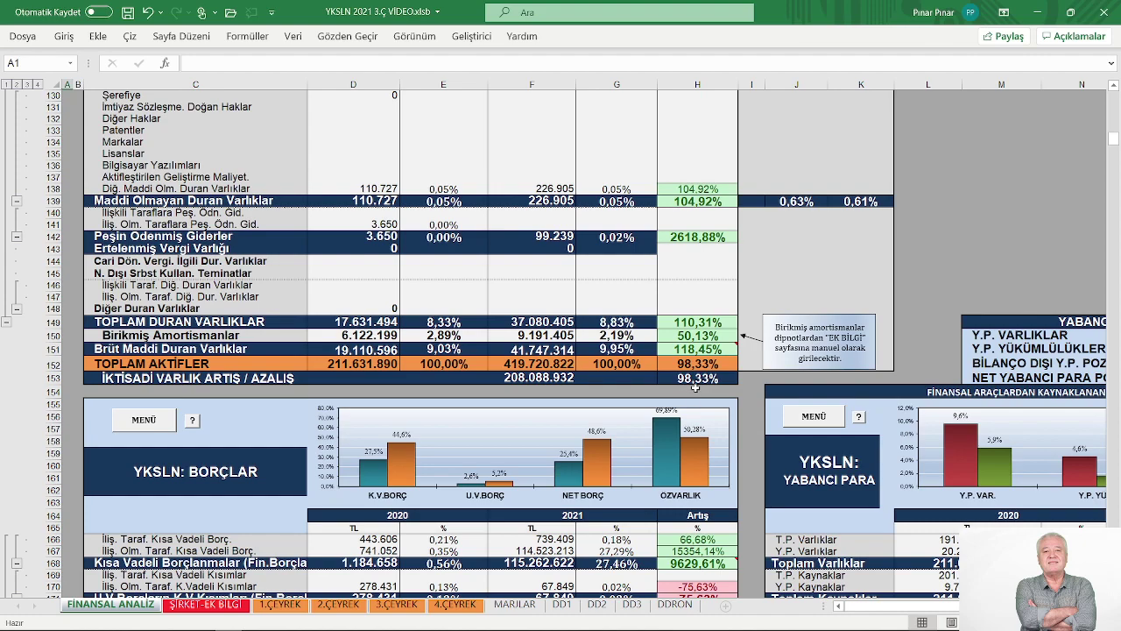
Examine the YKSLN: BORÇLAR chart and the short-term debt items beneath it for 2020 and 2021.
{"action": "scroll", "coordinate": [695, 386], "scroll_direction": "down", "scroll_amount": 7}
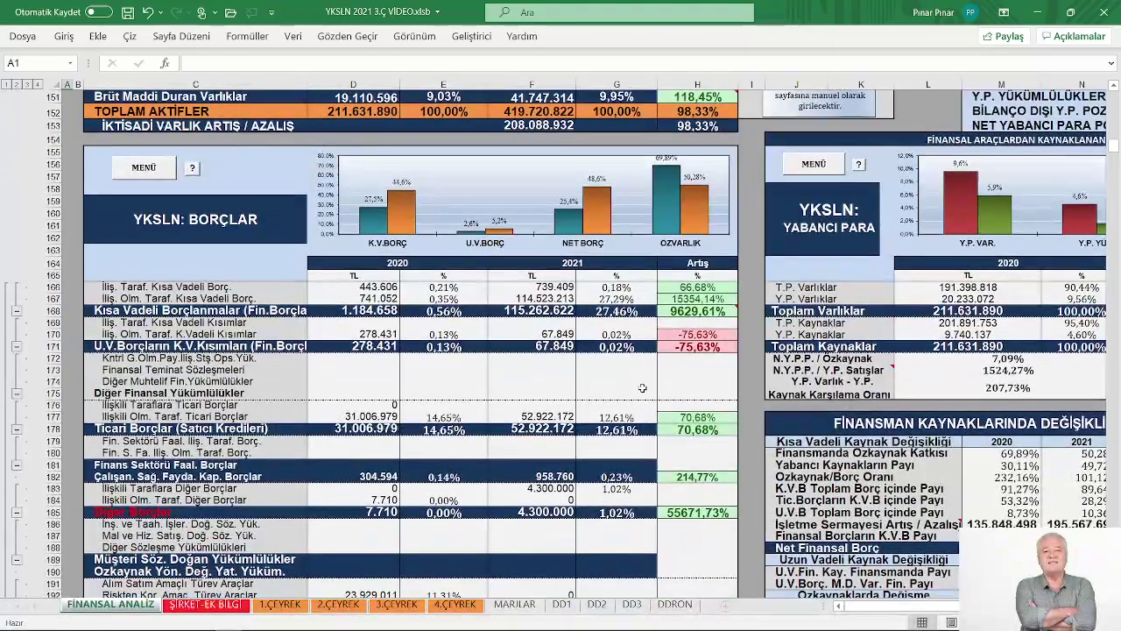
{"action": "scroll", "coordinate": [637, 387], "scroll_direction": "down", "scroll_amount": 2}
{"action": "scroll", "coordinate": [637, 387], "scroll_direction": "up", "scroll_amount": 1}
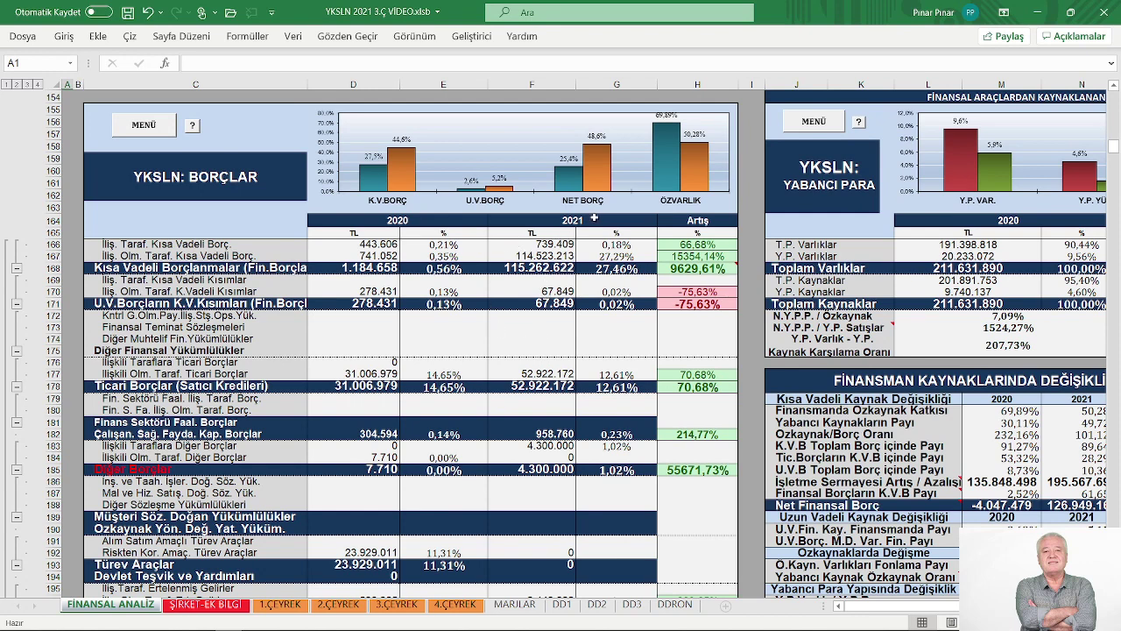
{"action": "mouse_move", "coordinate": [598, 189]}
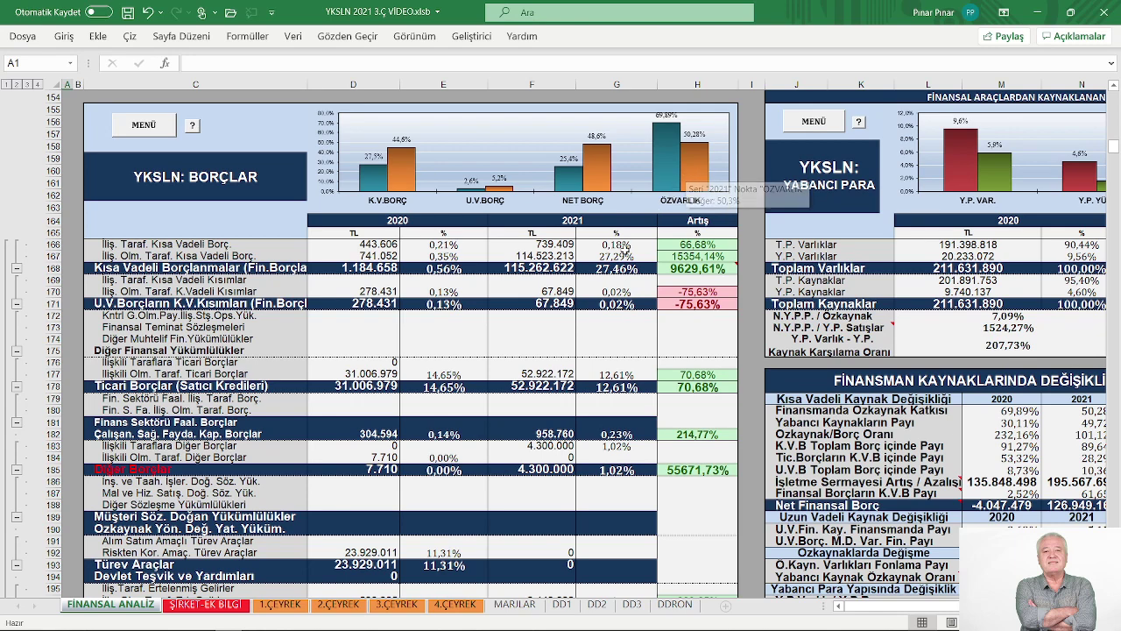
{"action": "scroll", "coordinate": [618, 273], "scroll_direction": "down", "scroll_amount": 1}
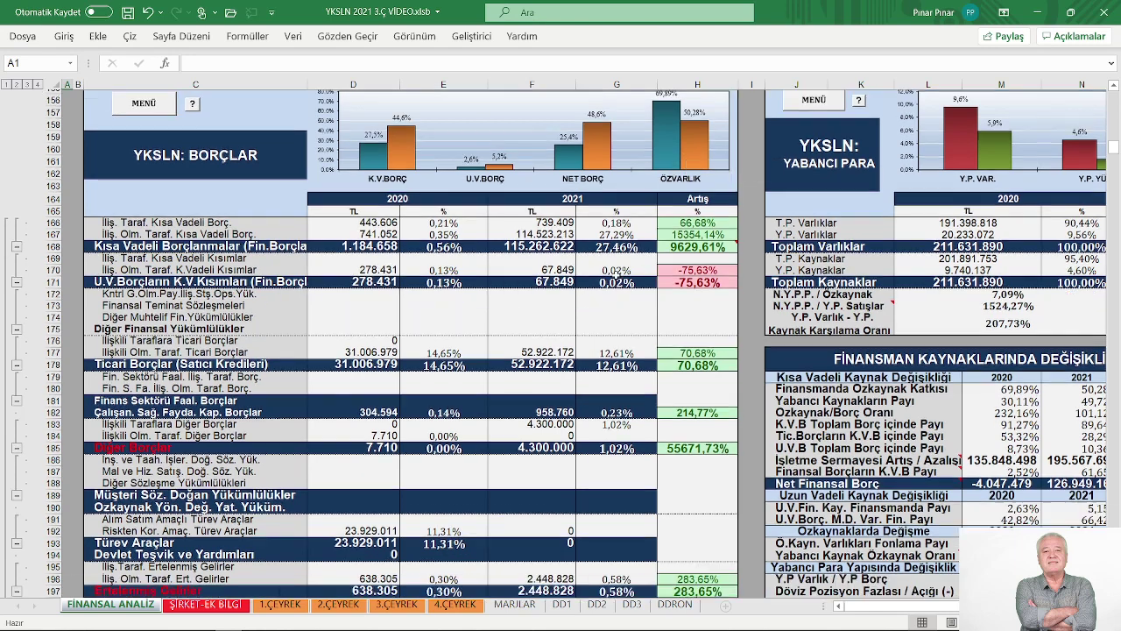
{"action": "scroll", "coordinate": [618, 273], "scroll_direction": "down", "scroll_amount": 2}
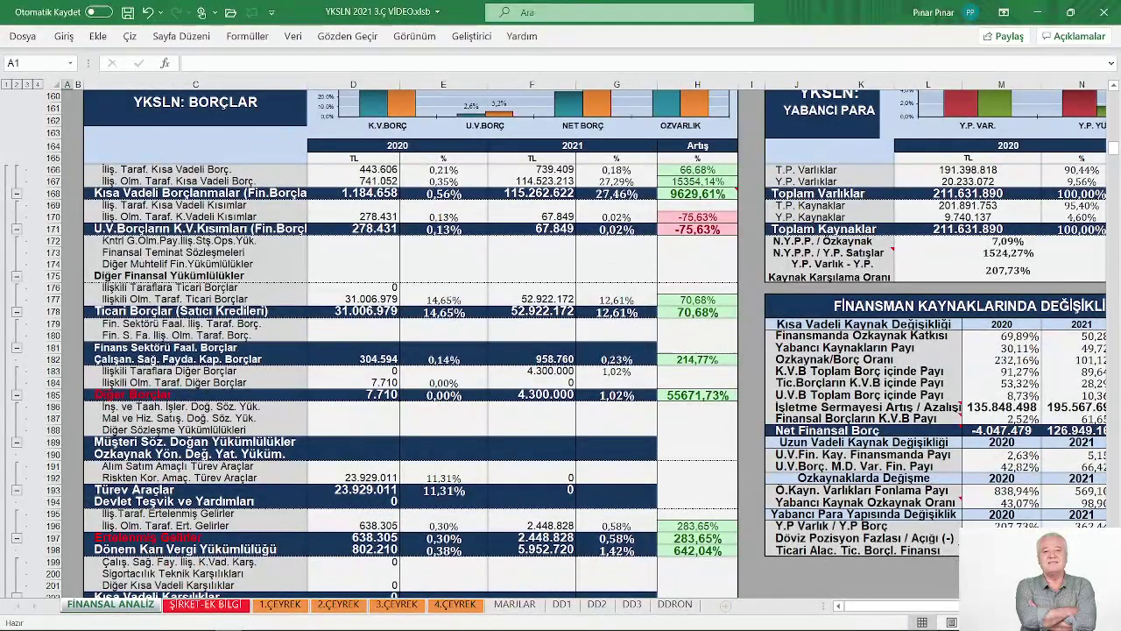
Examine the YABANCI PARA tables and chart and the FİNANSMAN KAYNAKLARINDA DEĞİŞİKLİK table beside the debts section.
{"action": "scroll", "coordinate": [584, 341], "scroll_direction": "right", "scroll_amount": 4}
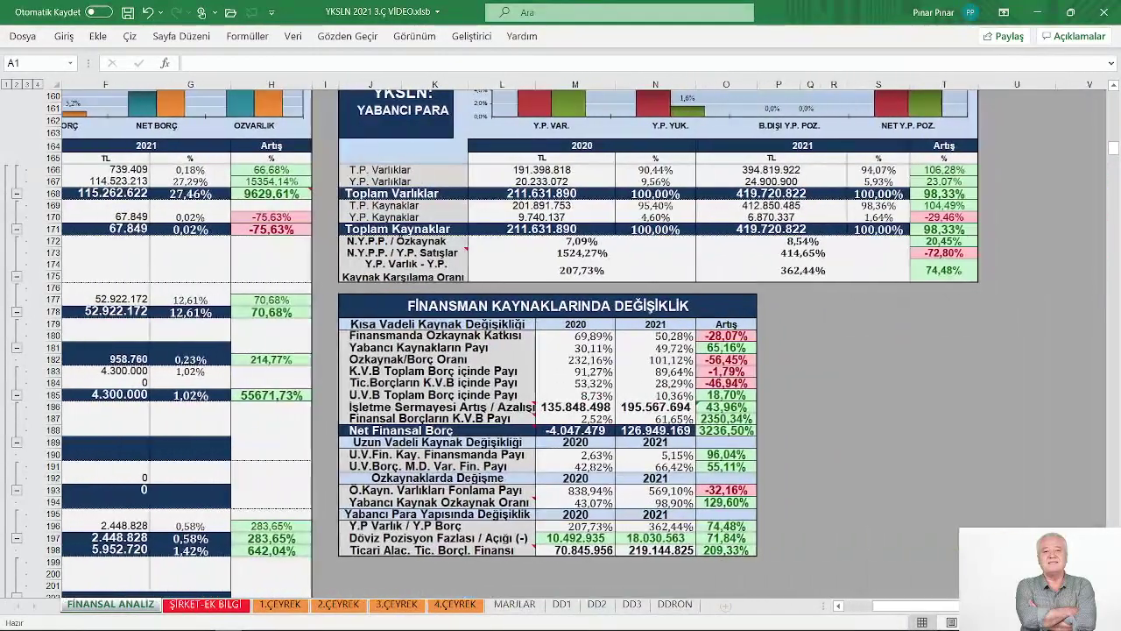
{"action": "scroll", "coordinate": [560, 342], "scroll_direction": "up", "scroll_amount": 6}
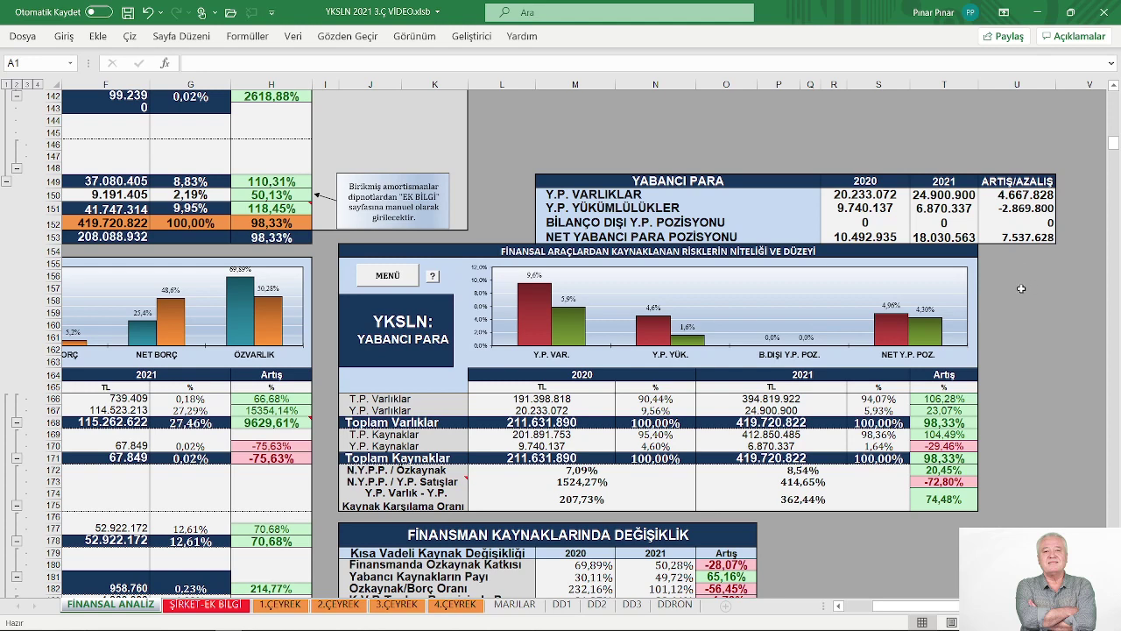
{"action": "scroll", "coordinate": [1023, 281], "scroll_direction": "down", "scroll_amount": 3}
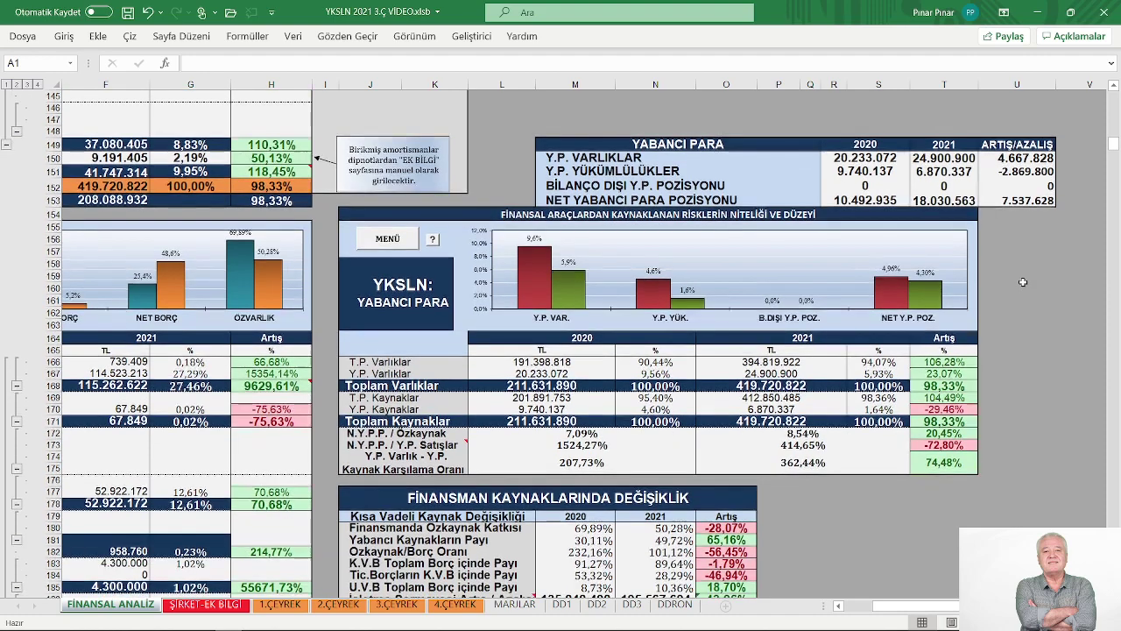
{"action": "scroll", "coordinate": [1023, 282], "scroll_direction": "down", "scroll_amount": 3}
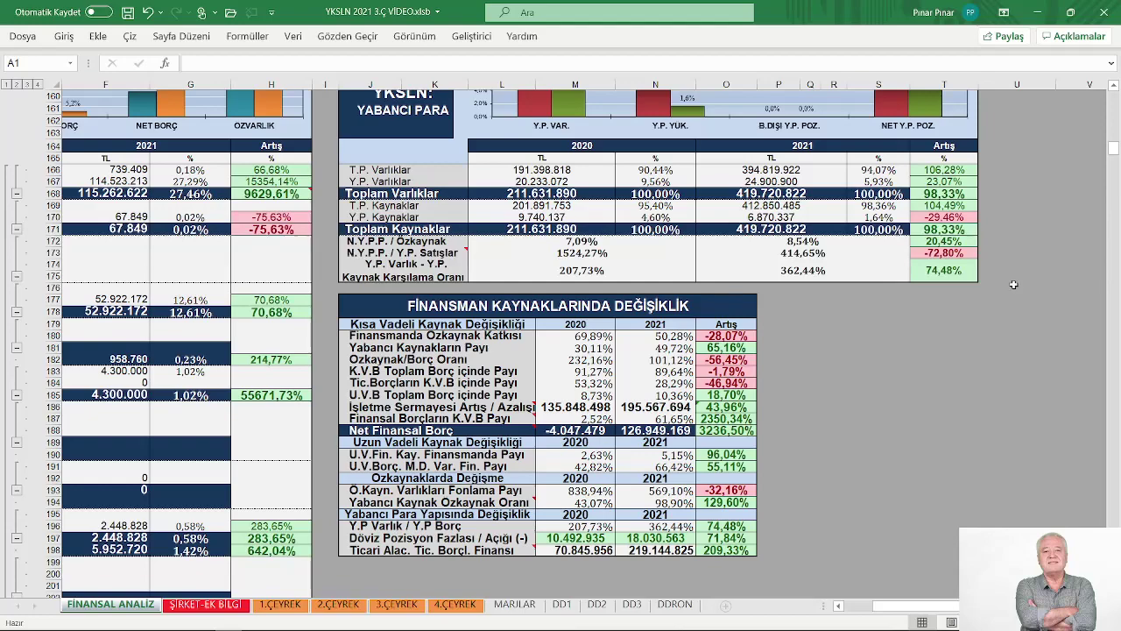
{"action": "scroll", "coordinate": [963, 298], "scroll_direction": "down", "scroll_amount": 2}
{"action": "scroll", "coordinate": [931, 306], "scroll_direction": "down", "scroll_amount": 1}
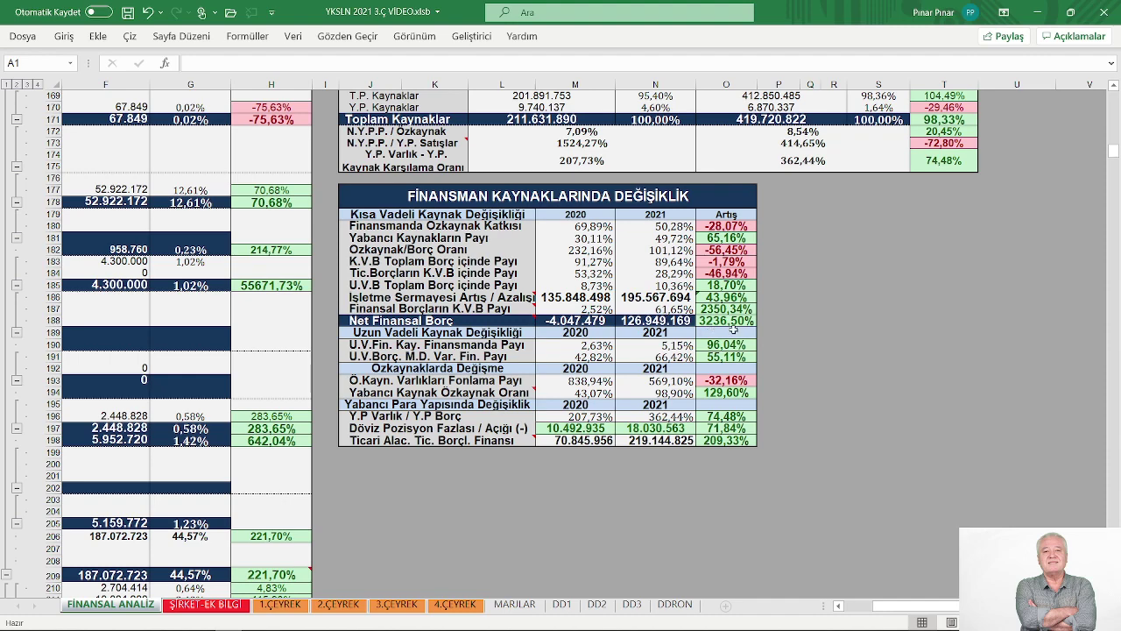
{"action": "scroll", "coordinate": [734, 328], "scroll_direction": "down", "scroll_amount": 3}
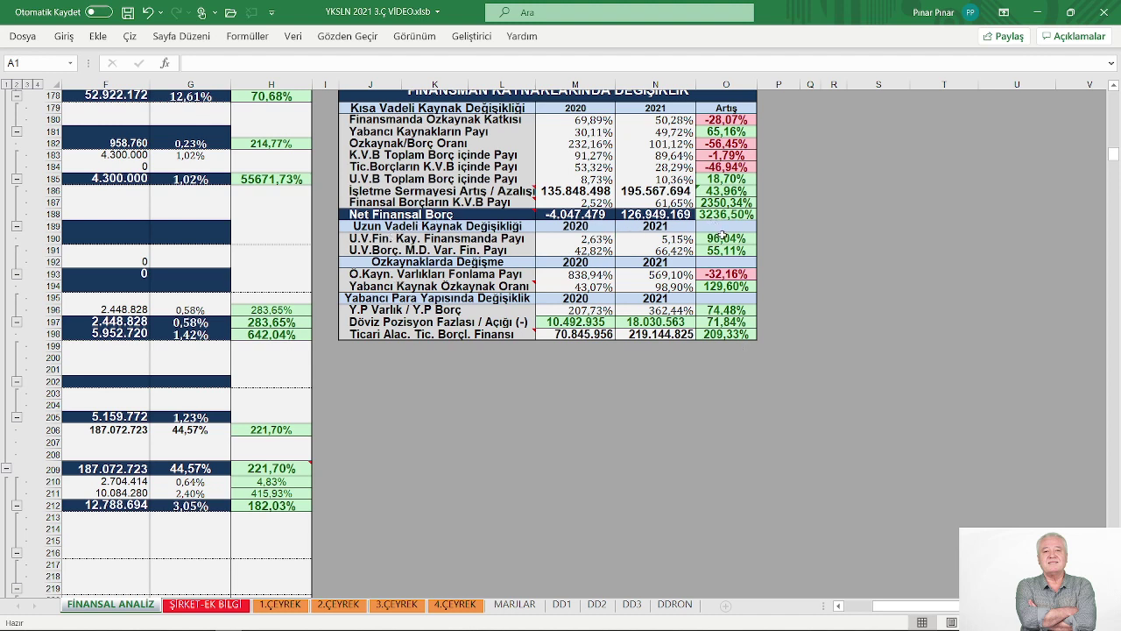
Go back to the BORÇLAR table and review the short- and long-term debt totals down to TOPLAM PASİFLER.
{"action": "left_click", "coordinate": [850, 606]}
{"action": "scroll", "coordinate": [475, 409], "scroll_direction": "down", "scroll_amount": 8}
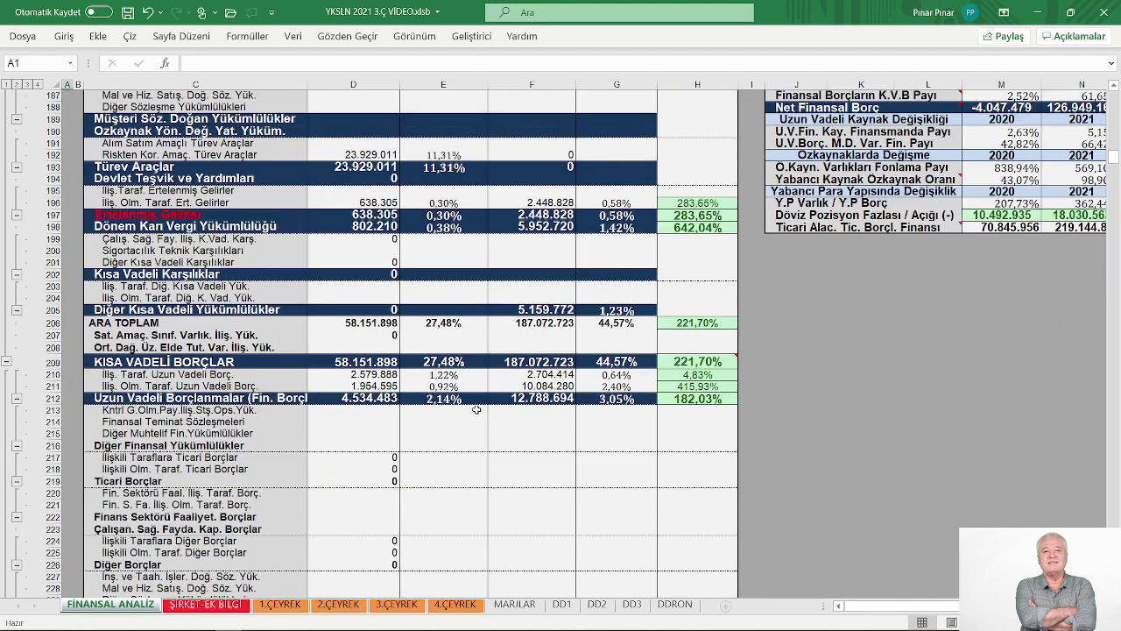
{"action": "scroll", "coordinate": [476, 409], "scroll_direction": "down", "scroll_amount": 8}
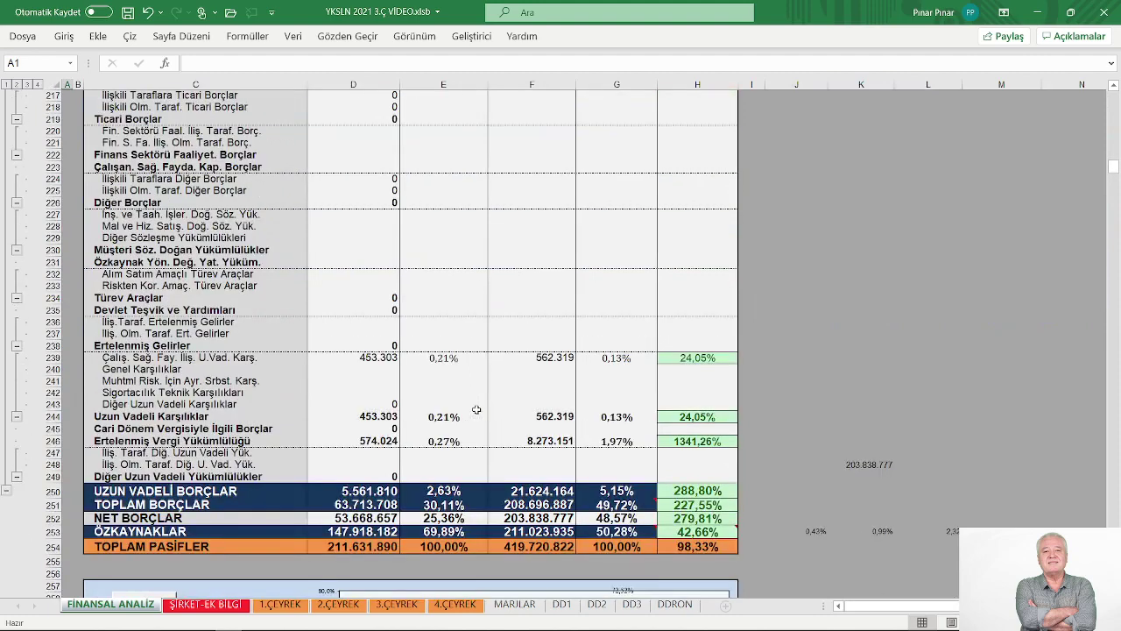
{"action": "scroll", "coordinate": [475, 409], "scroll_direction": "down", "scroll_amount": 3}
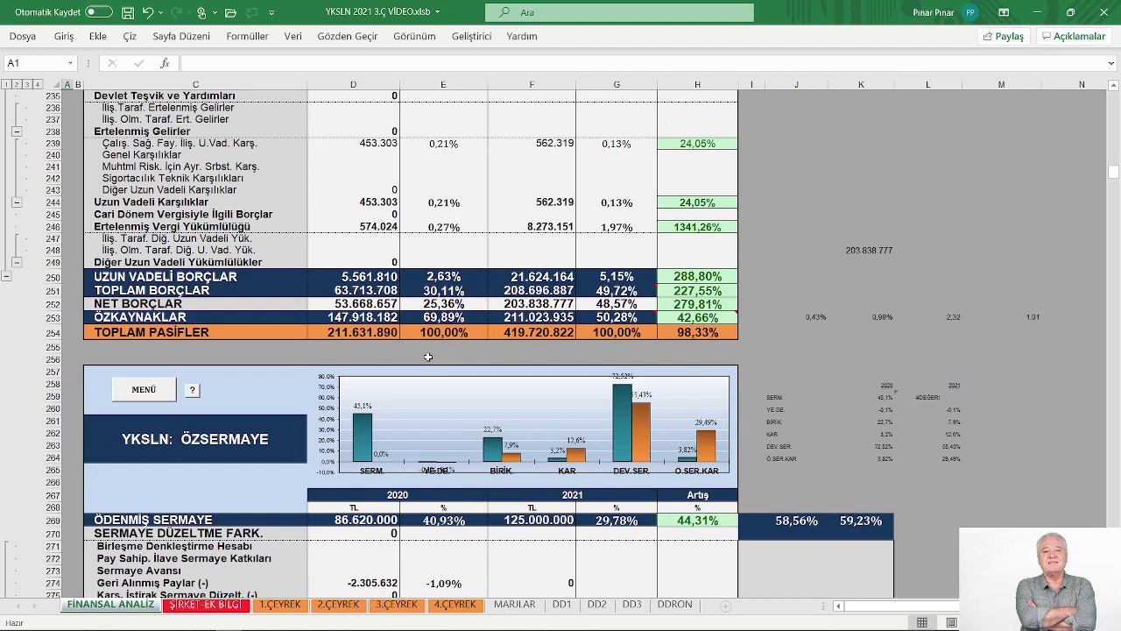
Review the YKSLN: ÖZSERMAYE chart and equity items from ÖDENMİŞ SERMAYE to TOPLAM ÖZKAYNAKLAR.
{"action": "scroll", "coordinate": [428, 356], "scroll_direction": "down", "scroll_amount": 5}
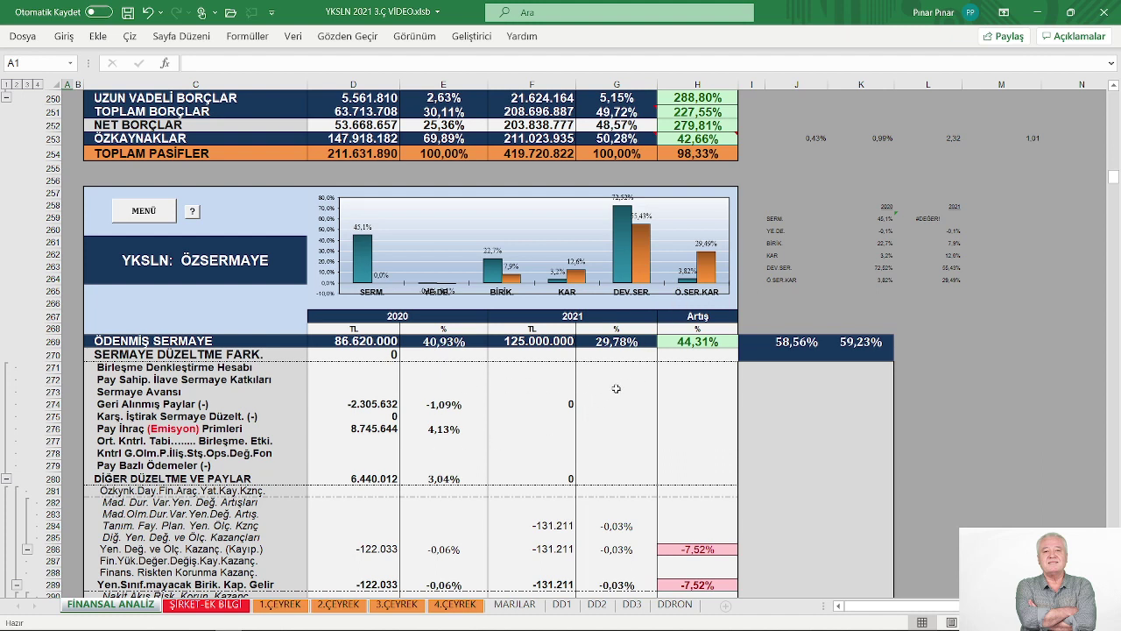
{"action": "scroll", "coordinate": [602, 391], "scroll_direction": "down", "scroll_amount": 3}
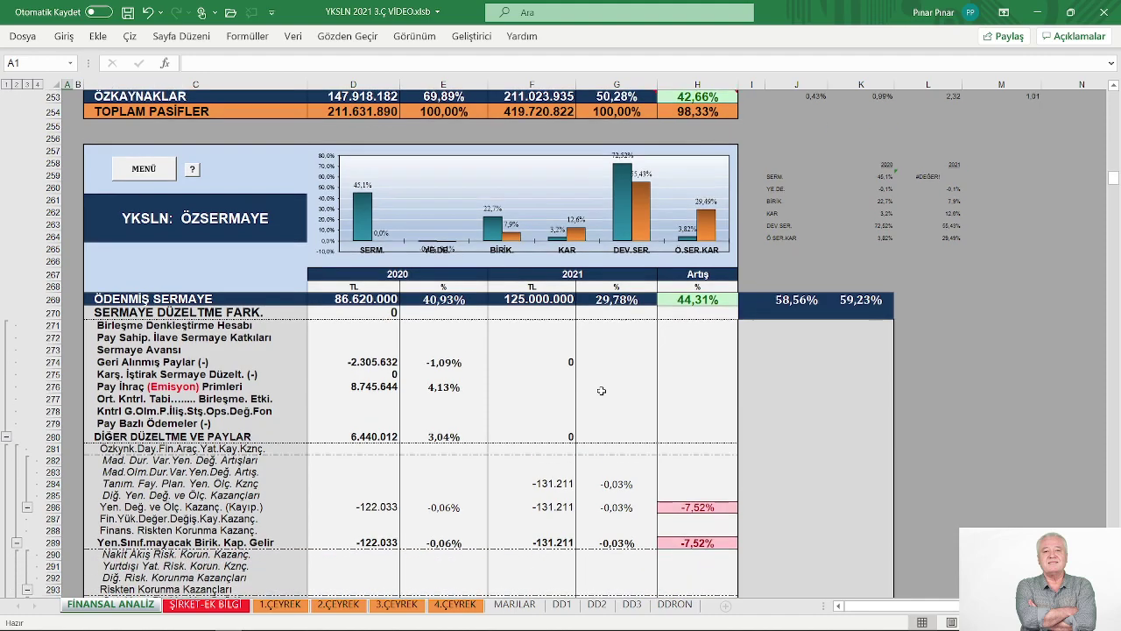
{"action": "scroll", "coordinate": [602, 391], "scroll_direction": "down", "scroll_amount": 9}
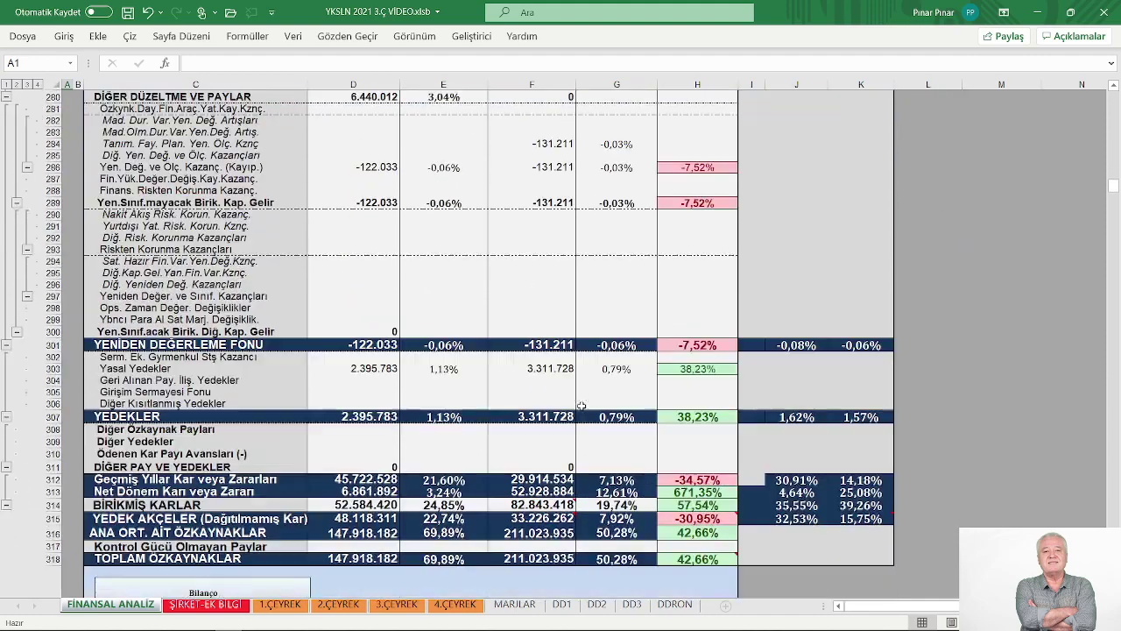
Check the BİLANÇO DENGESİ row, and review the YKSLN: KAR - ZARAR income statement from Hasılat through FAVÖK (EBITA).
{"action": "scroll", "coordinate": [540, 466], "scroll_direction": "down", "scroll_amount": 13}
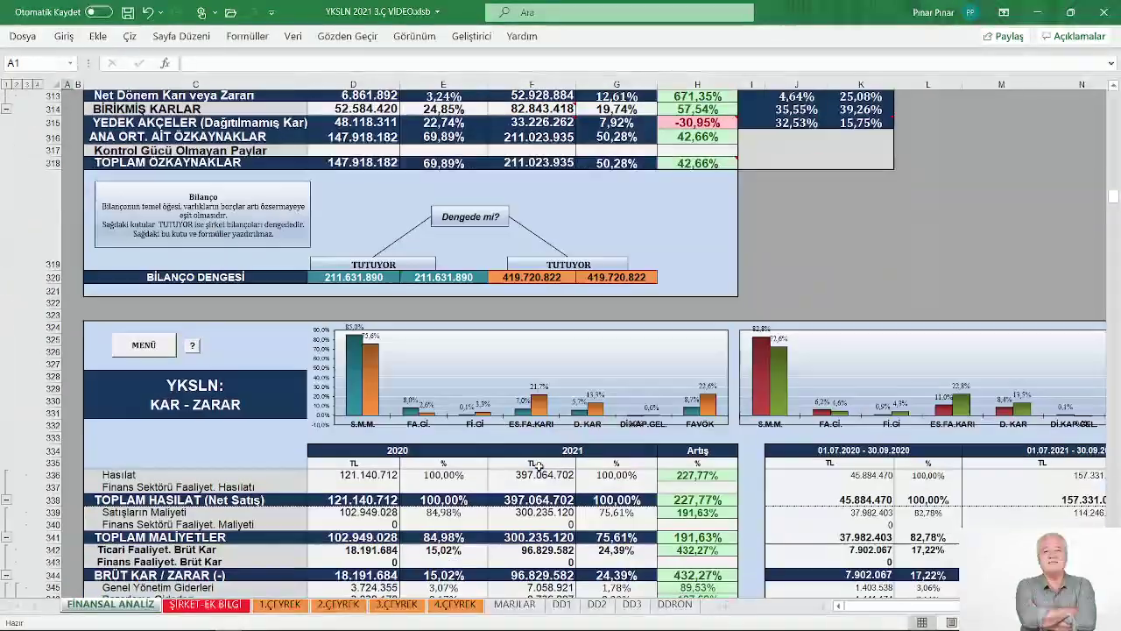
{"action": "scroll", "coordinate": [535, 462], "scroll_direction": "up", "scroll_amount": 2}
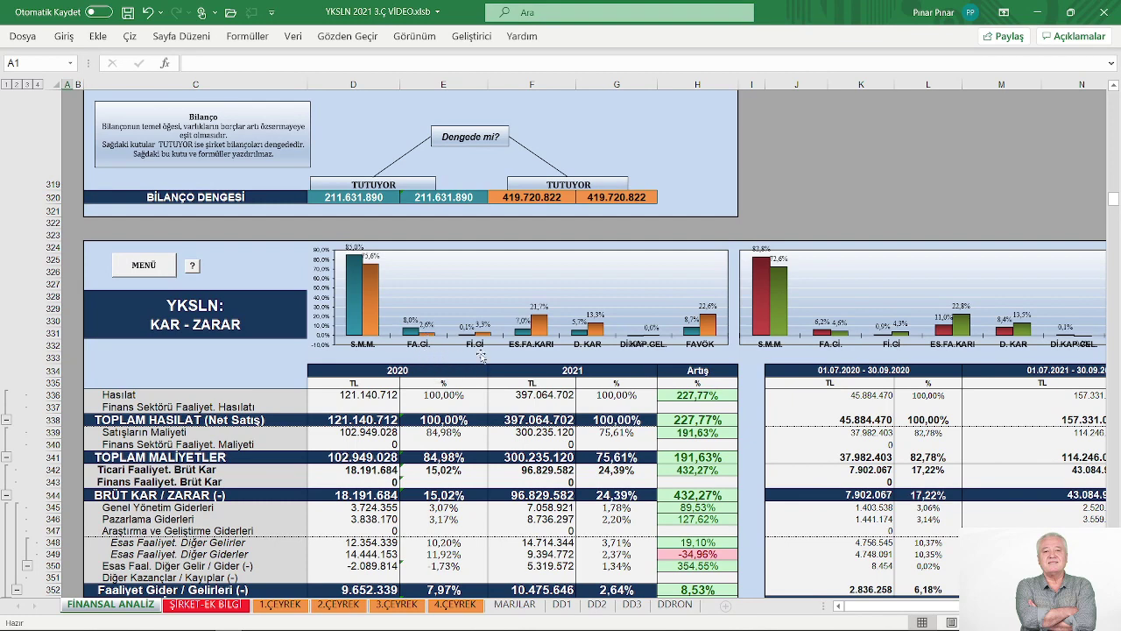
{"action": "scroll", "coordinate": [510, 386], "scroll_direction": "down", "scroll_amount": 3}
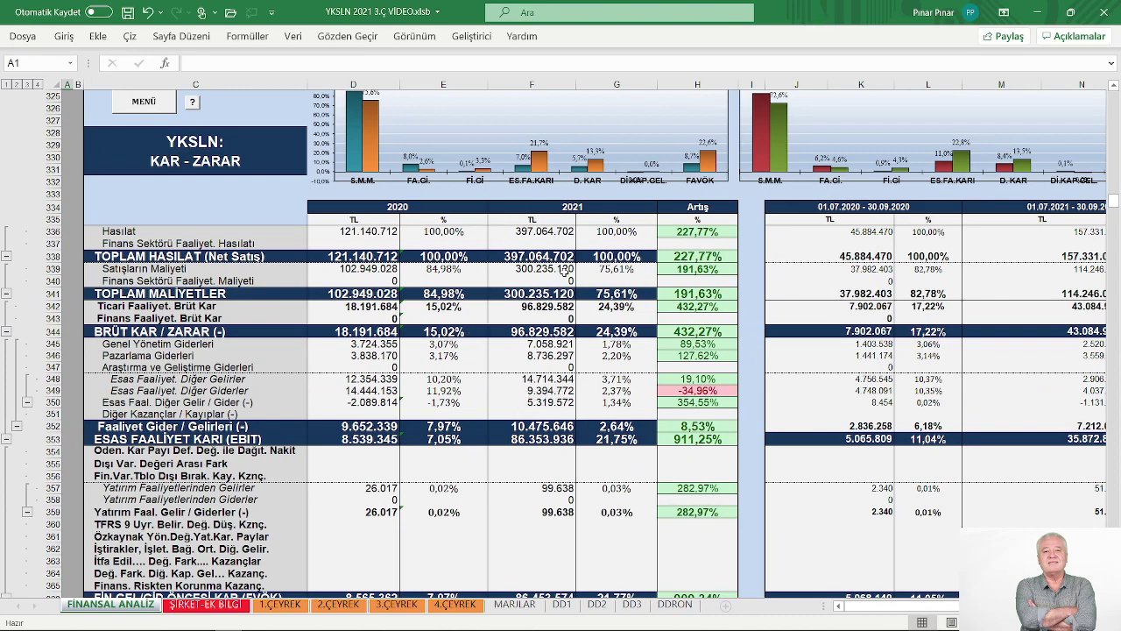
{"action": "scroll", "coordinate": [561, 294], "scroll_direction": "down", "scroll_amount": 12}
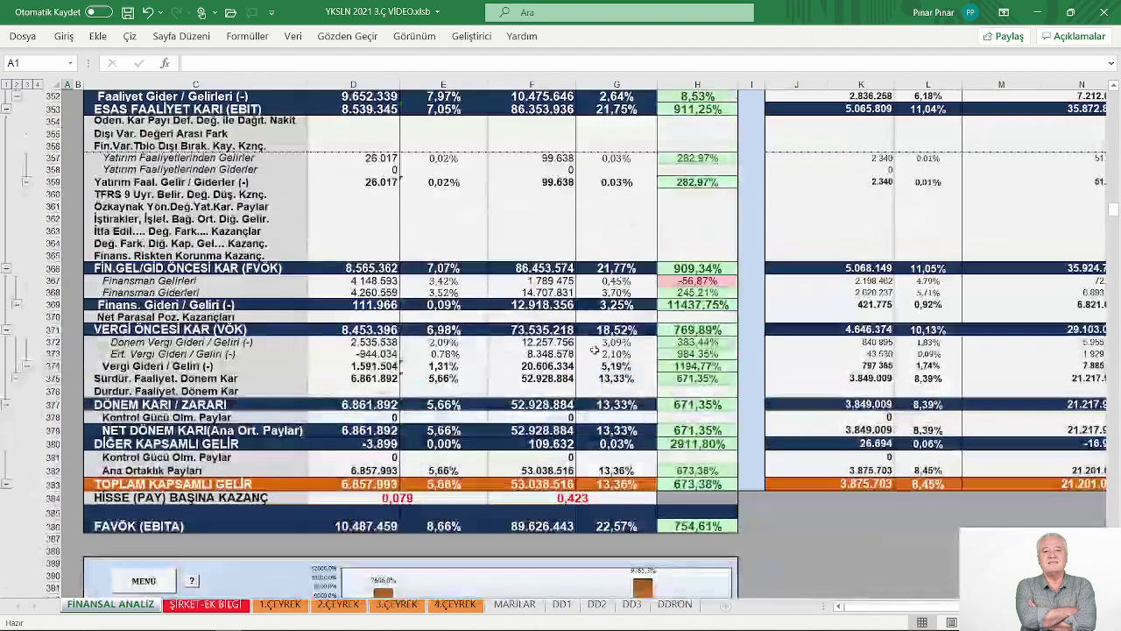
Go down to the NAKİT AKIM TABLOSU section and examine the KAR ORANLARI table beside it, including the Artış column.
{"action": "scroll", "coordinate": [595, 350], "scroll_direction": "down", "scroll_amount": 8}
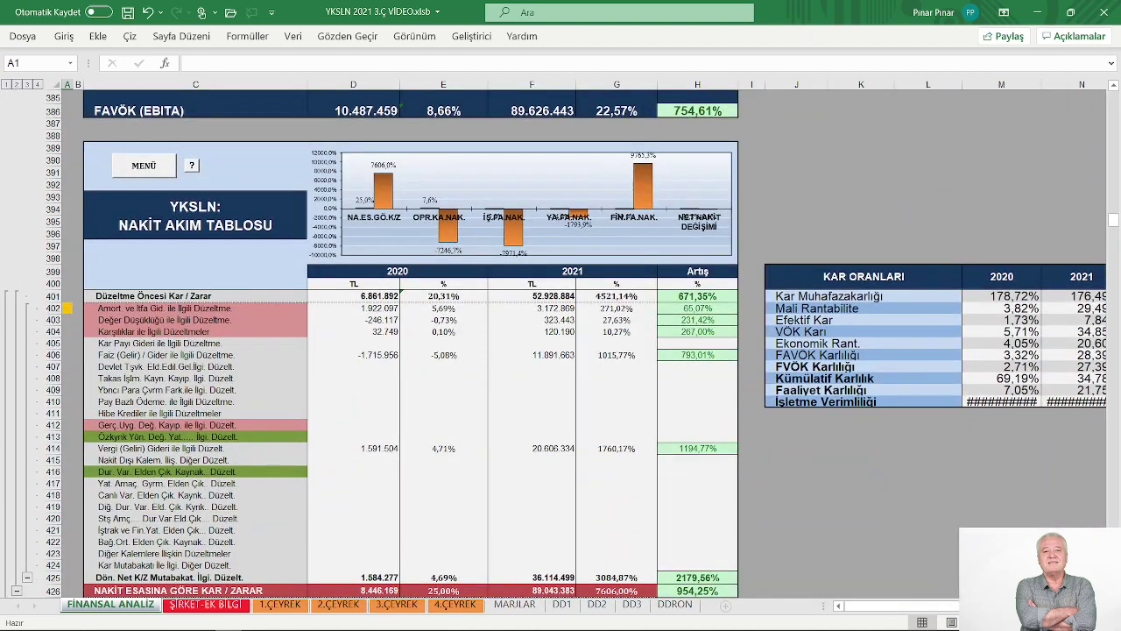
{"action": "scroll", "coordinate": [584, 341], "scroll_direction": "right", "scroll_amount": 6}
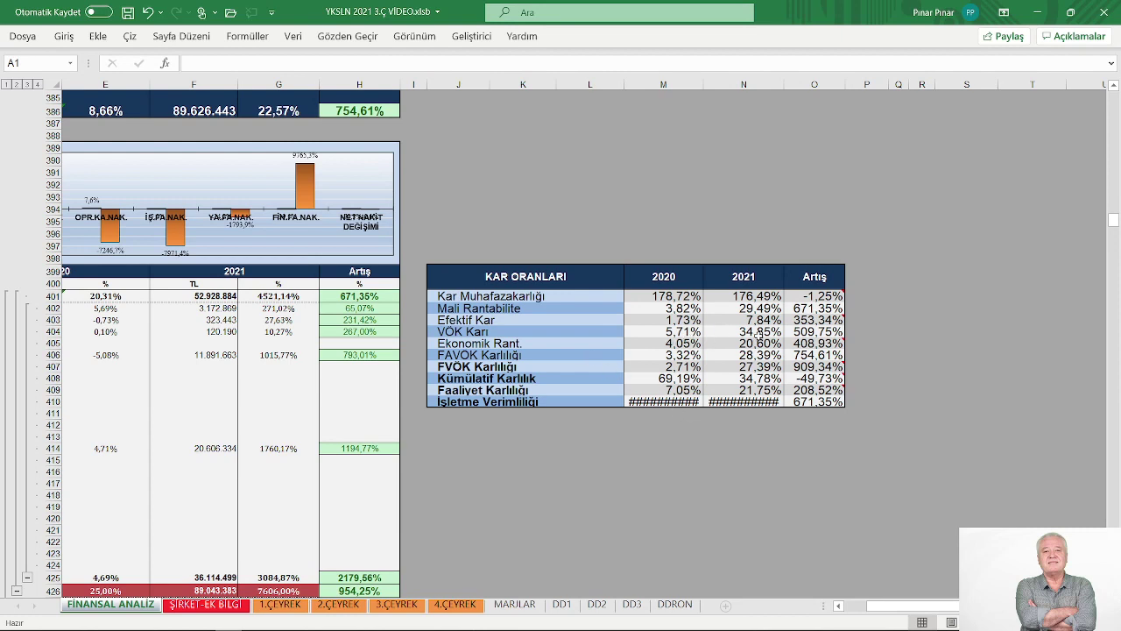
{"action": "mouse_move", "coordinate": [811, 320]}
{"action": "mouse_move", "coordinate": [809, 342]}
{"action": "mouse_move", "coordinate": [803, 374]}
{"action": "left_click", "coordinate": [854, 611]}
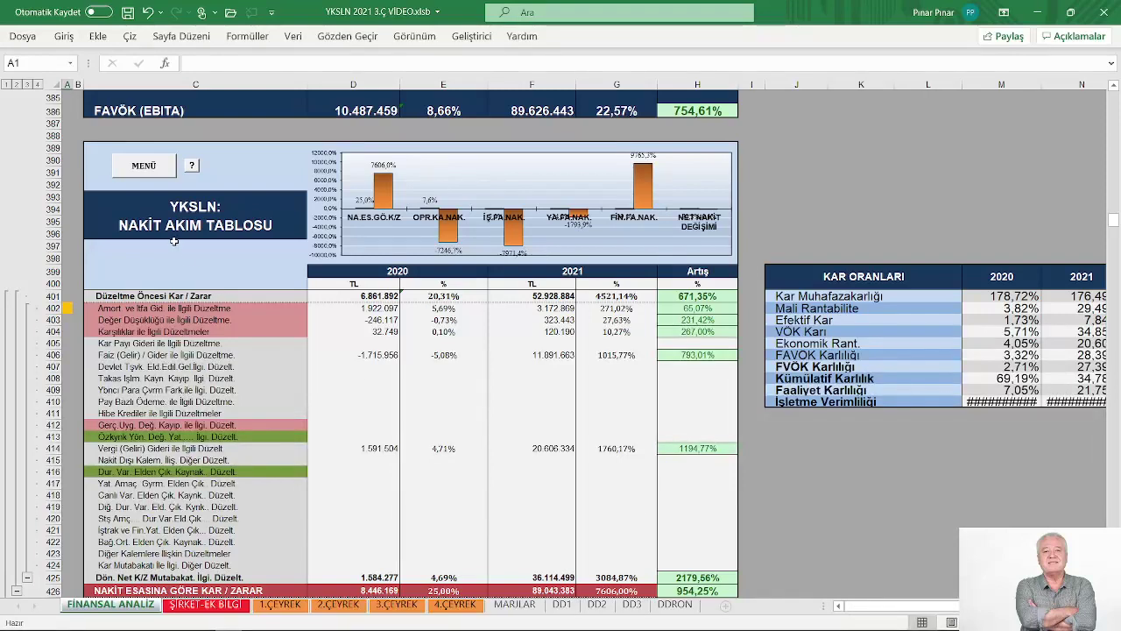
Open the explanation for NAKİT AKIM TABLOSU and read the NAKİT (PARA) AKIM DEĞERLEME notes through to the last ratio.
{"action": "left_click", "coordinate": [192, 166]}
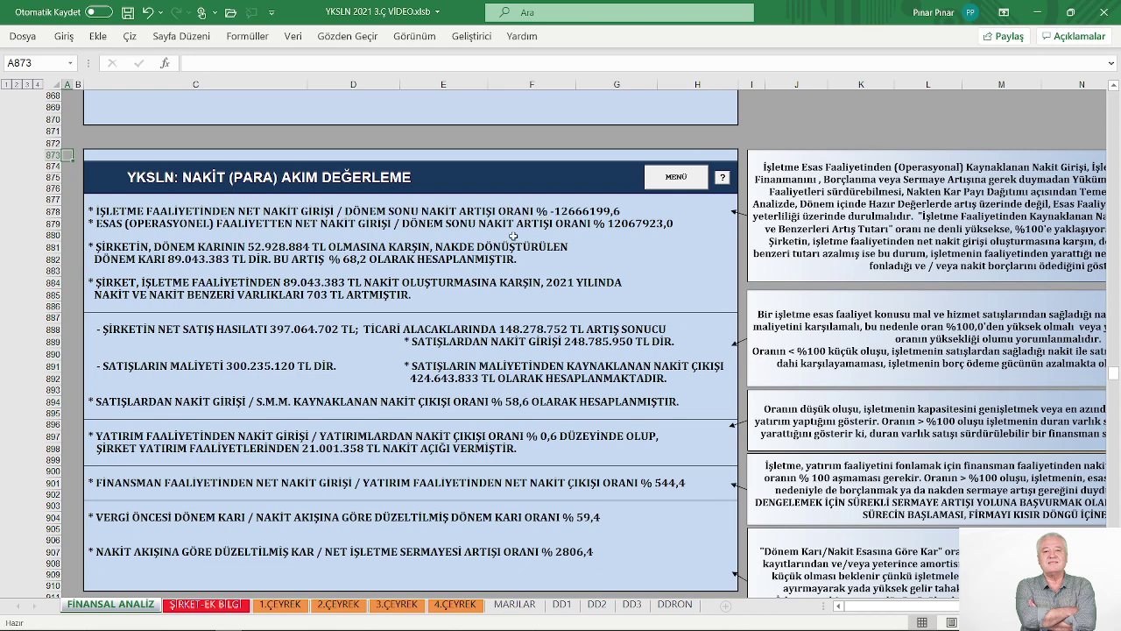
{"action": "scroll", "coordinate": [514, 237], "scroll_direction": "down", "scroll_amount": 1}
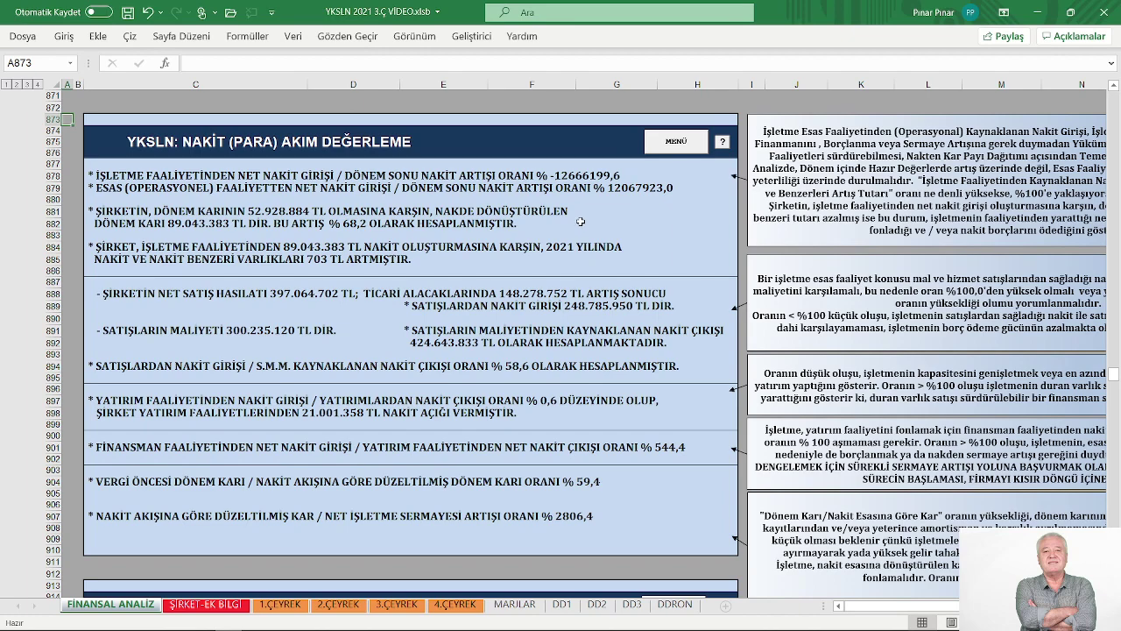
{"action": "scroll", "coordinate": [580, 221], "scroll_direction": "down", "scroll_amount": 2}
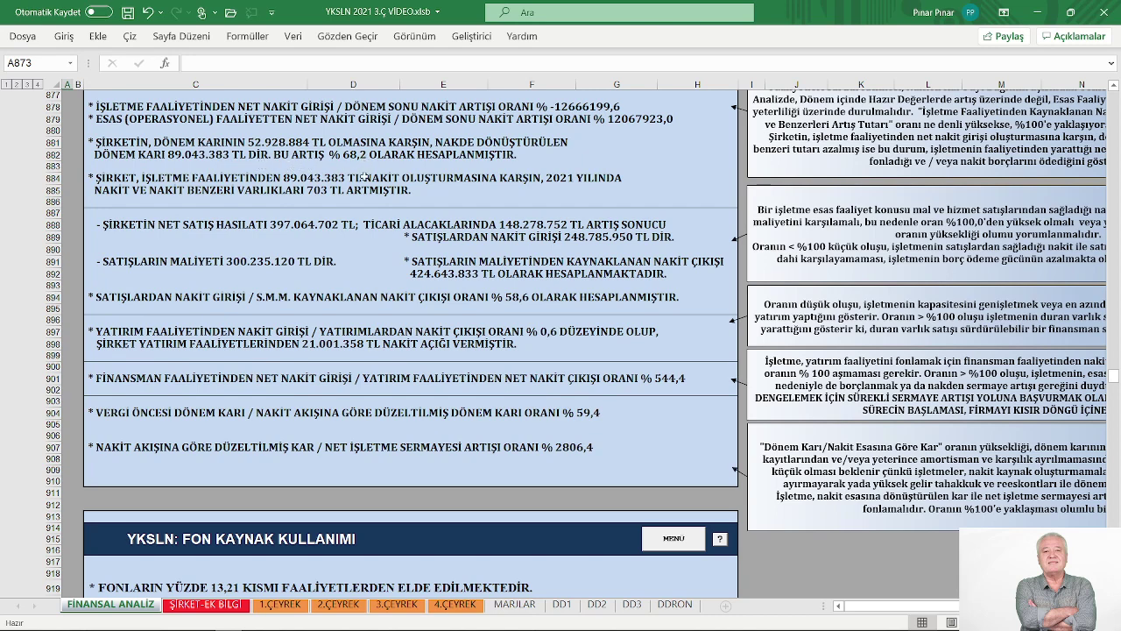
{"action": "scroll", "coordinate": [362, 175], "scroll_direction": "down", "scroll_amount": 1}
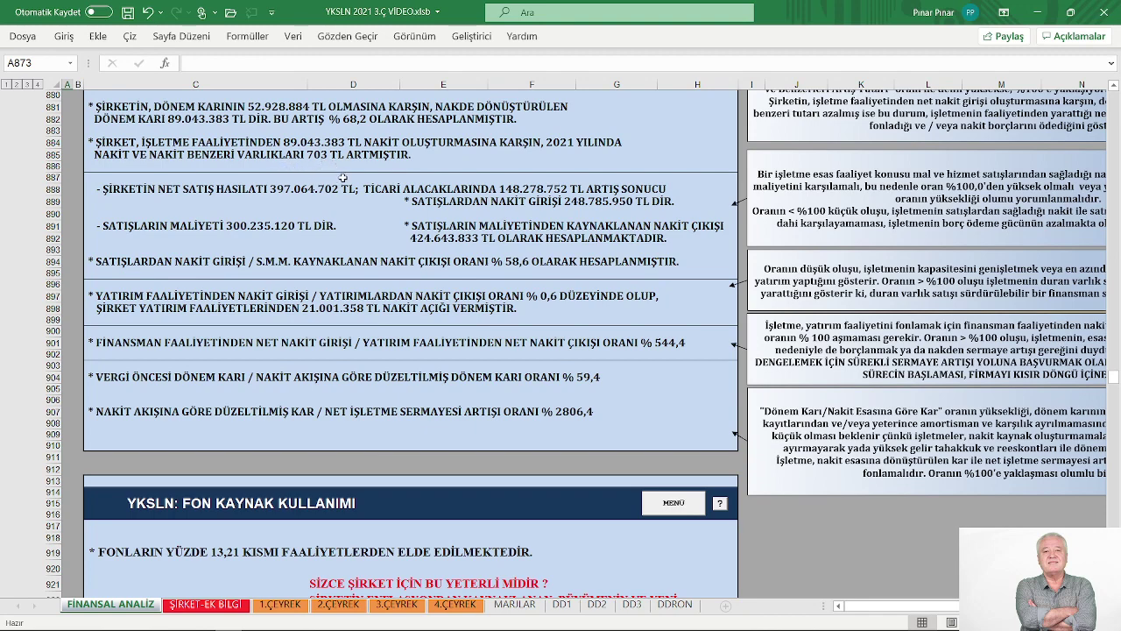
{"action": "scroll", "coordinate": [345, 176], "scroll_direction": "down", "scroll_amount": 1}
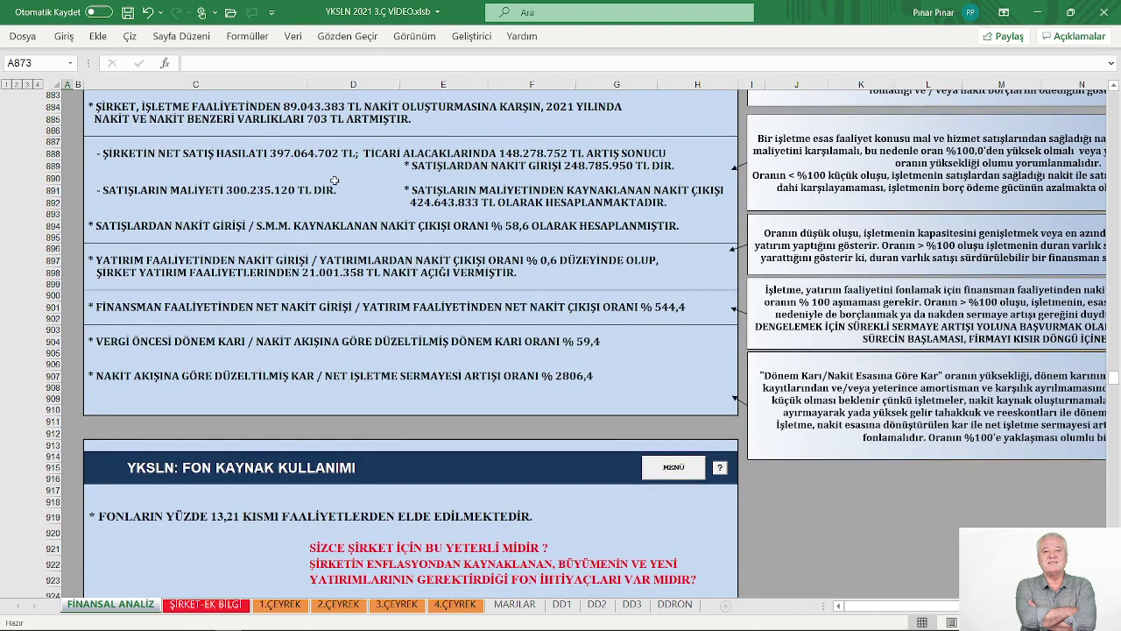
{"action": "scroll", "coordinate": [334, 180], "scroll_direction": "down", "scroll_amount": 1}
{"action": "scroll", "coordinate": [333, 181], "scroll_direction": "down", "scroll_amount": 1}
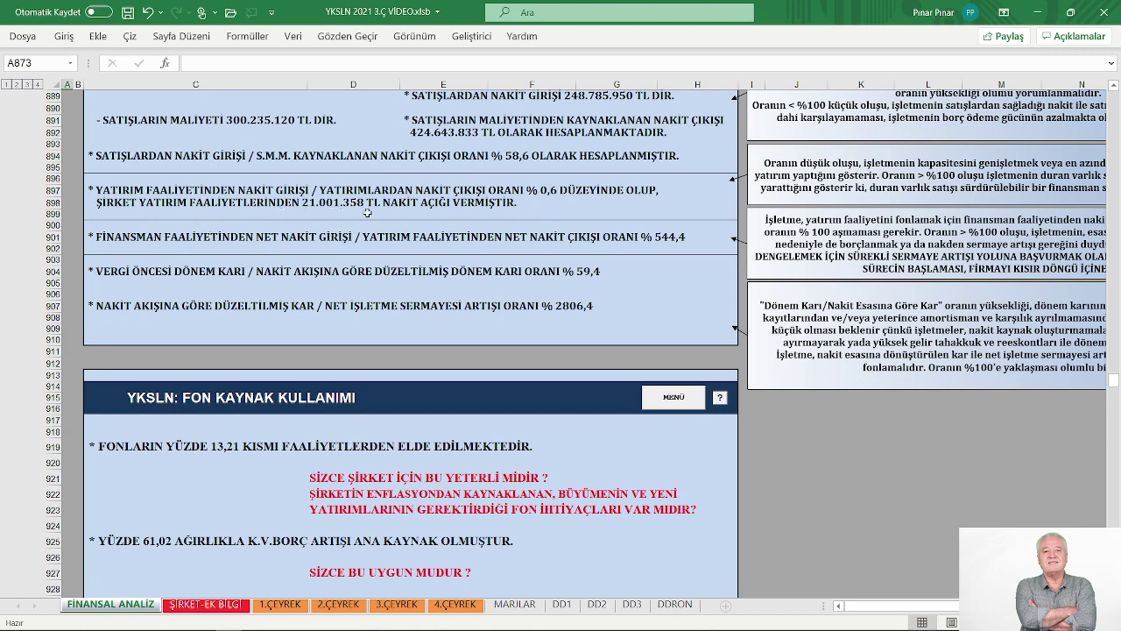
{"action": "scroll", "coordinate": [449, 208], "scroll_direction": "down", "scroll_amount": 2}
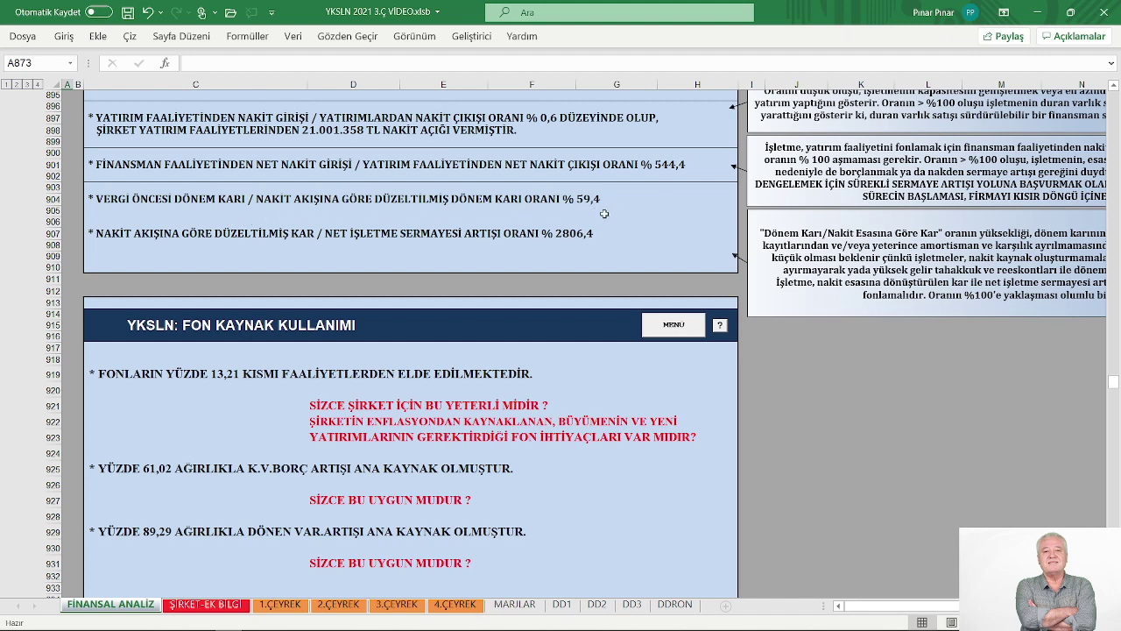
{"action": "scroll", "coordinate": [587, 226], "scroll_direction": "down", "scroll_amount": 1}
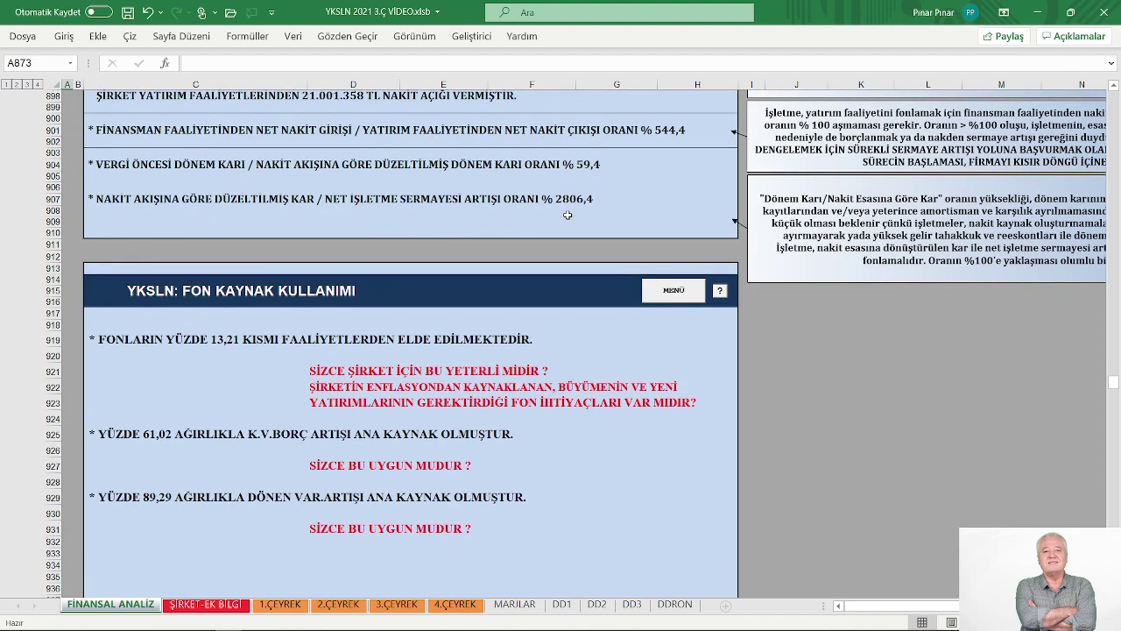
Read the YKSLN: FON KAYNAK KULLANIMI commentary on fund sources and its suitability questions.
{"action": "scroll", "coordinate": [568, 215], "scroll_direction": "down", "scroll_amount": 3}
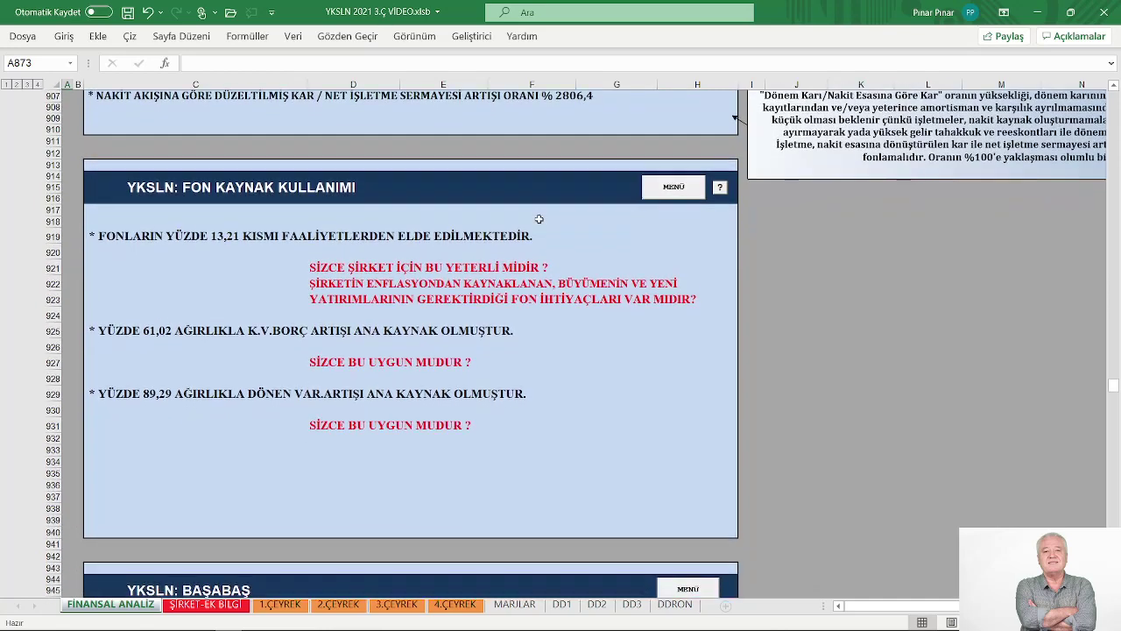
{"action": "scroll", "coordinate": [538, 219], "scroll_direction": "down", "scroll_amount": 1}
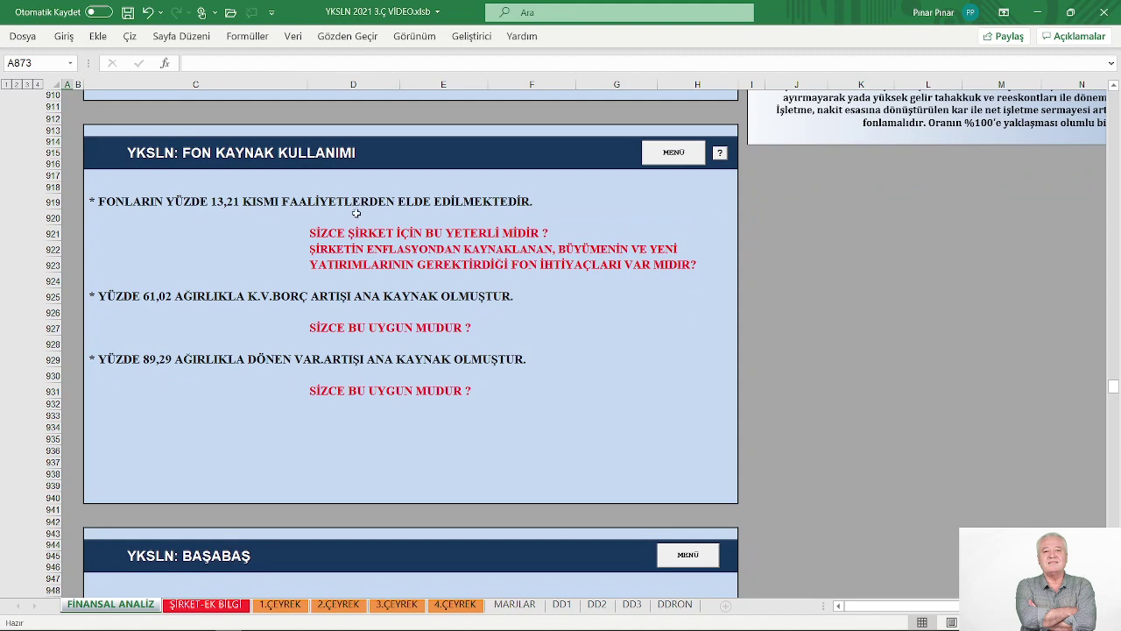
{"action": "scroll", "coordinate": [357, 240], "scroll_direction": "down", "scroll_amount": 1}
{"action": "scroll", "coordinate": [248, 279], "scroll_direction": "down", "scroll_amount": 1}
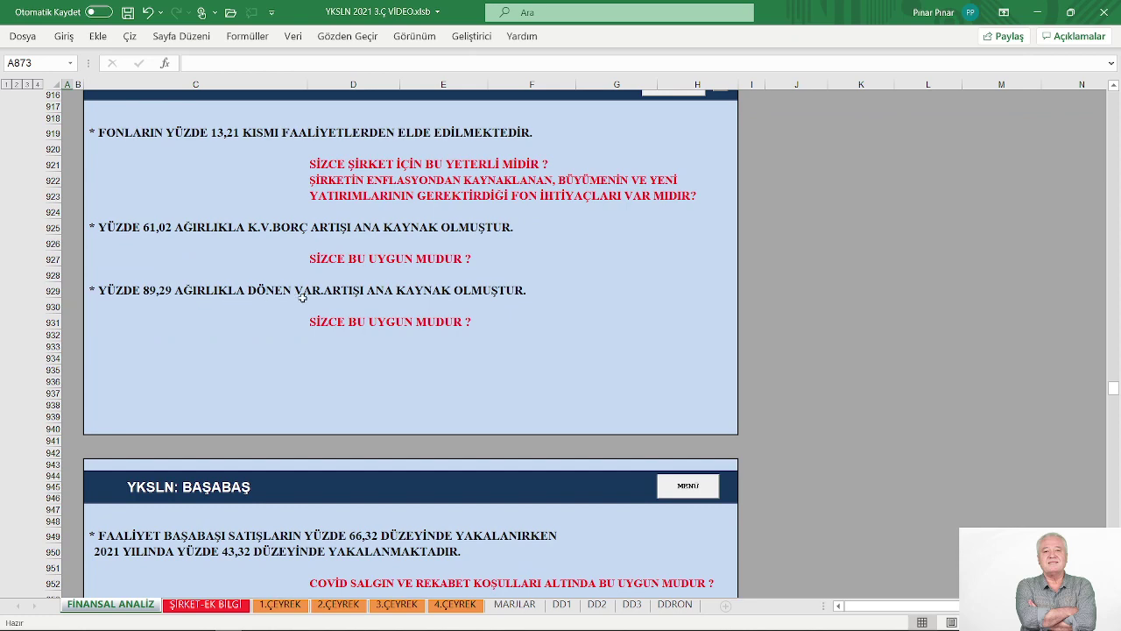
View the NET İŞLETME SERMAYESİ section from the workbook's main menu, and return to the menu.
{"action": "left_click", "coordinate": [695, 493]}
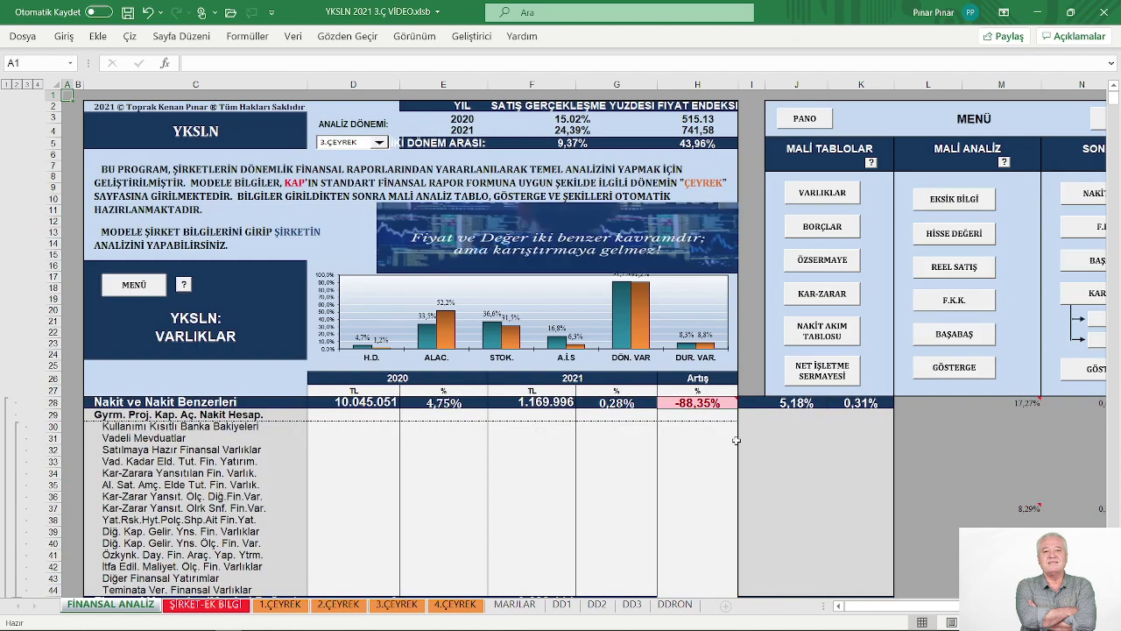
{"action": "left_click", "coordinate": [810, 370]}
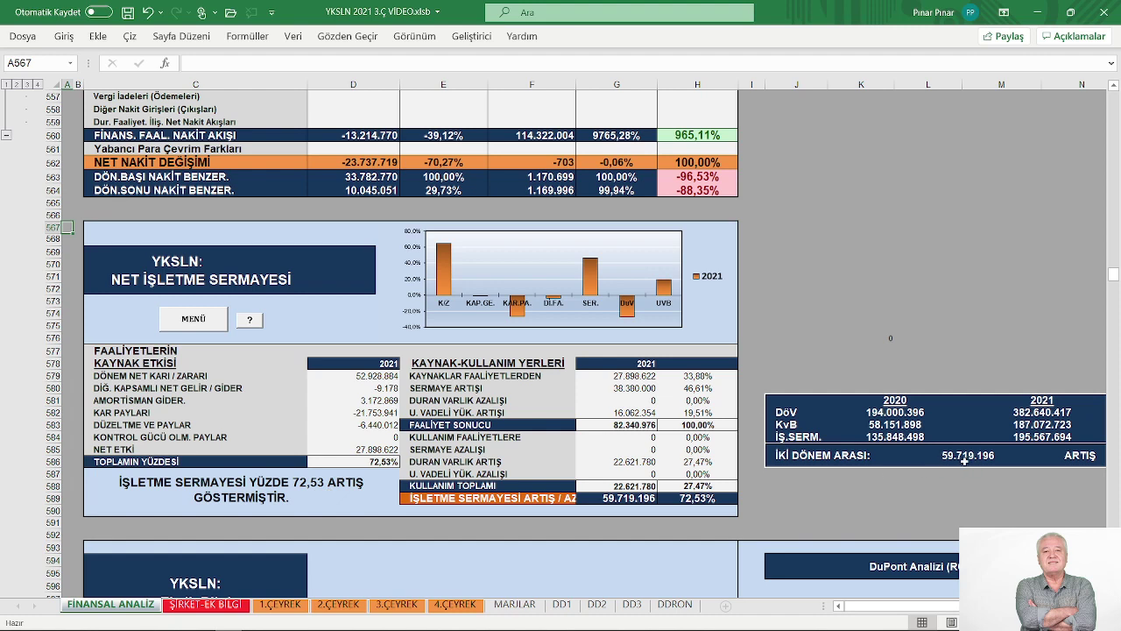
{"action": "left_click", "coordinate": [193, 320]}
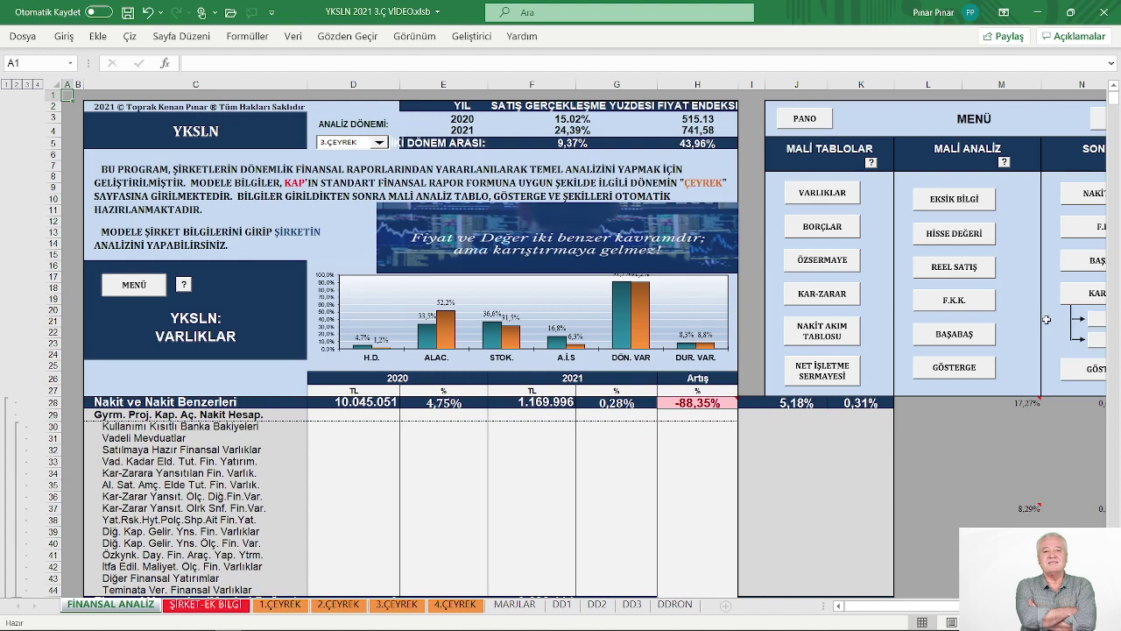
View the REEL SATIŞ ARTIŞLARI table and chart, and return to the main menu.
{"action": "left_click", "coordinate": [972, 267]}
{"action": "scroll", "coordinate": [626, 324], "scroll_direction": "down", "scroll_amount": 2}
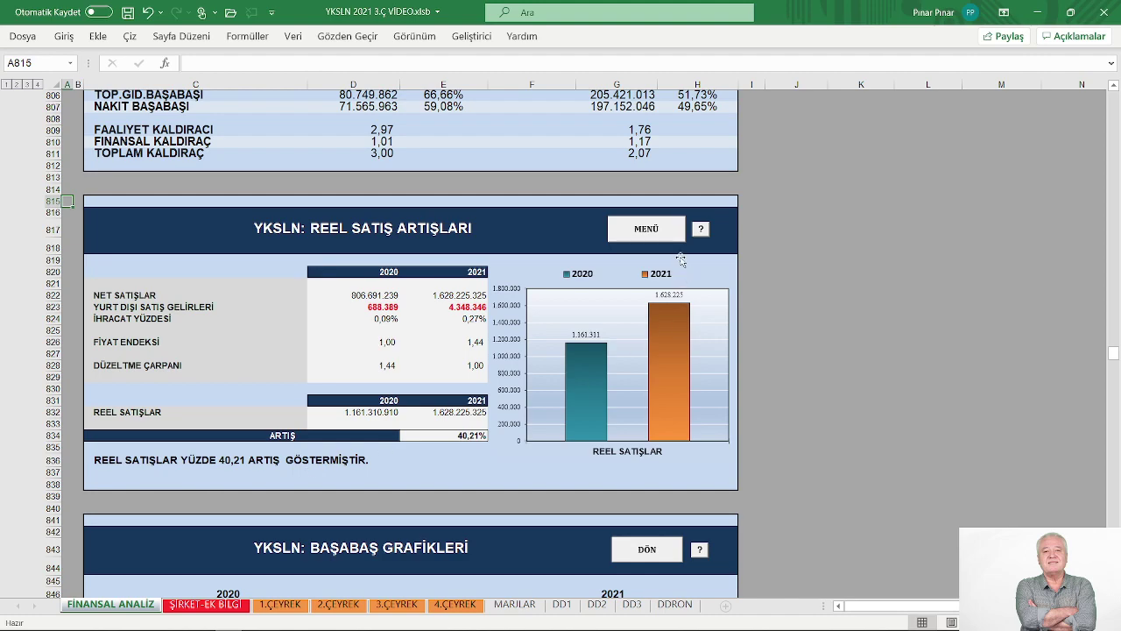
{"action": "left_click", "coordinate": [653, 230]}
Open the GÖSTERGELER section and review the LİKİDİTE ORANLARI and FAALİYET ORANLARI for 2020 and 2021.
{"action": "left_click", "coordinate": [975, 372]}
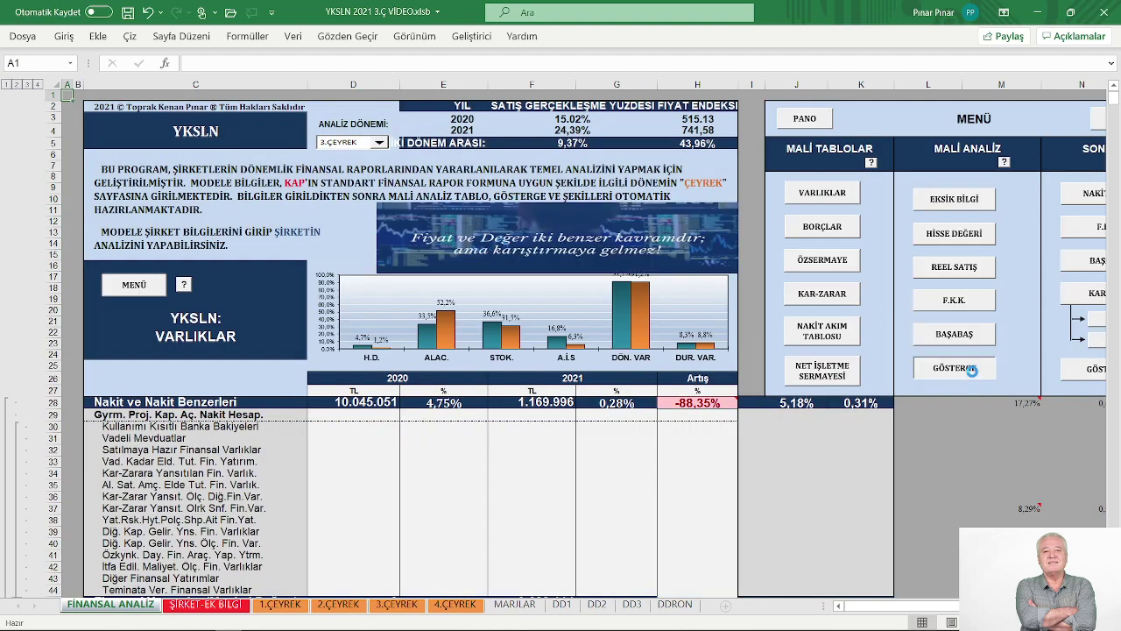
{"action": "scroll", "coordinate": [526, 341], "scroll_direction": "down", "scroll_amount": 2}
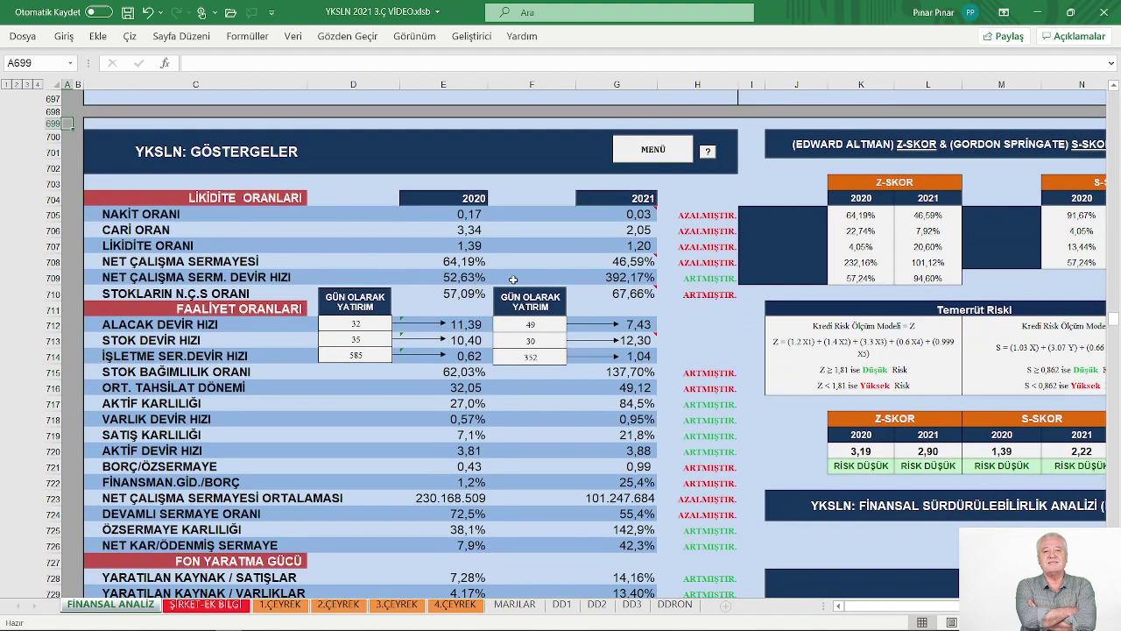
{"action": "mouse_move", "coordinate": [569, 246]}
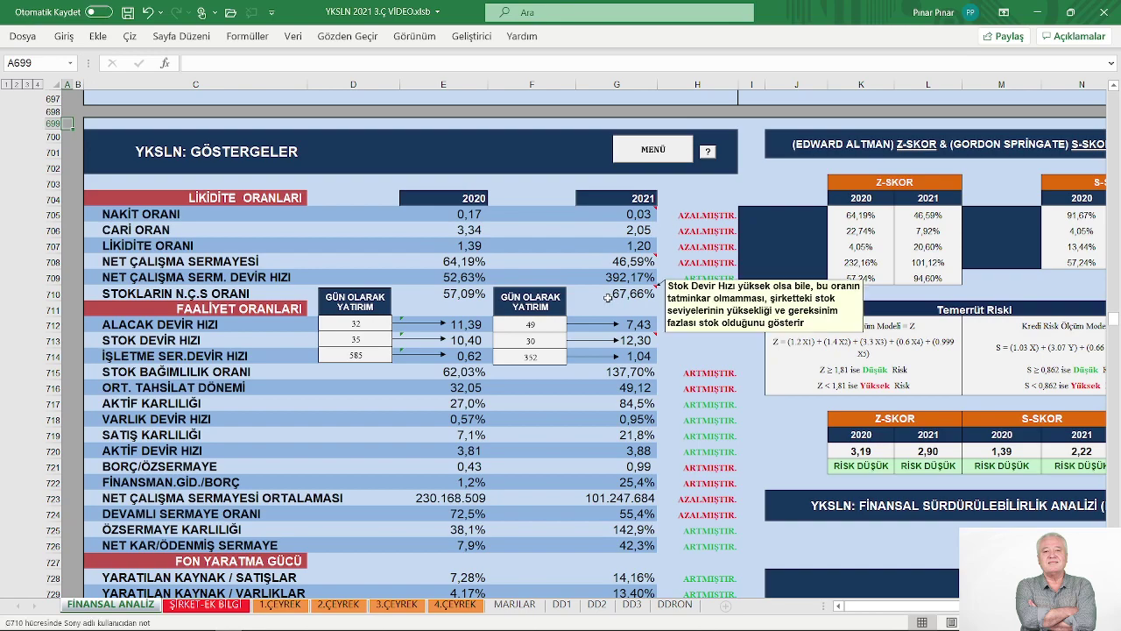
{"action": "scroll", "coordinate": [560, 309], "scroll_direction": "down", "scroll_amount": 3}
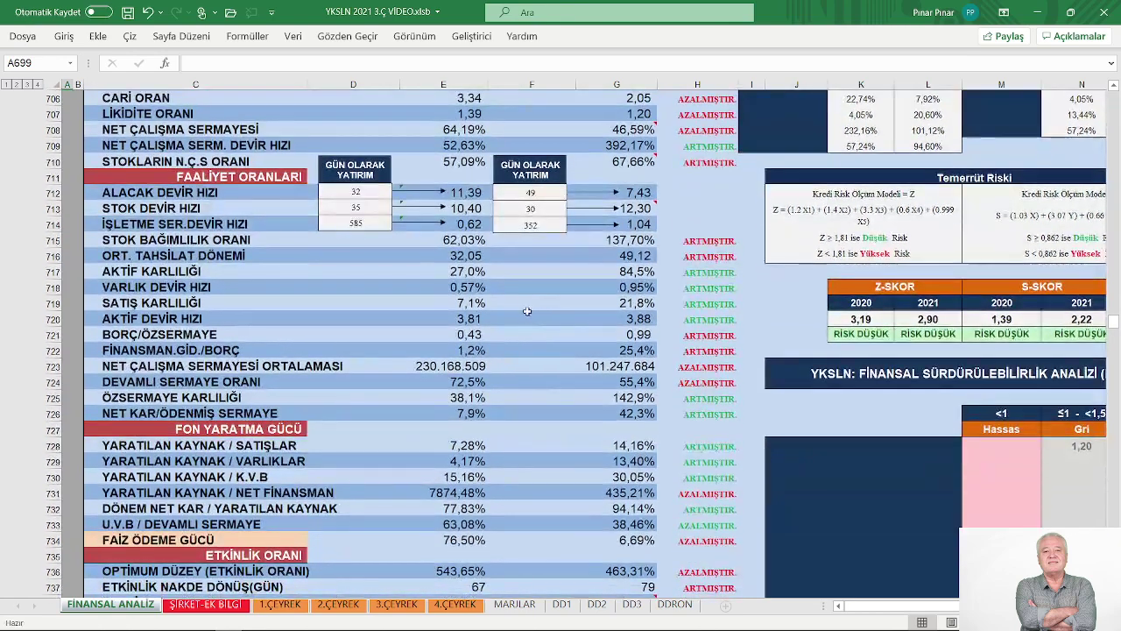
{"action": "scroll", "coordinate": [560, 309], "scroll_direction": "down", "scroll_amount": 2}
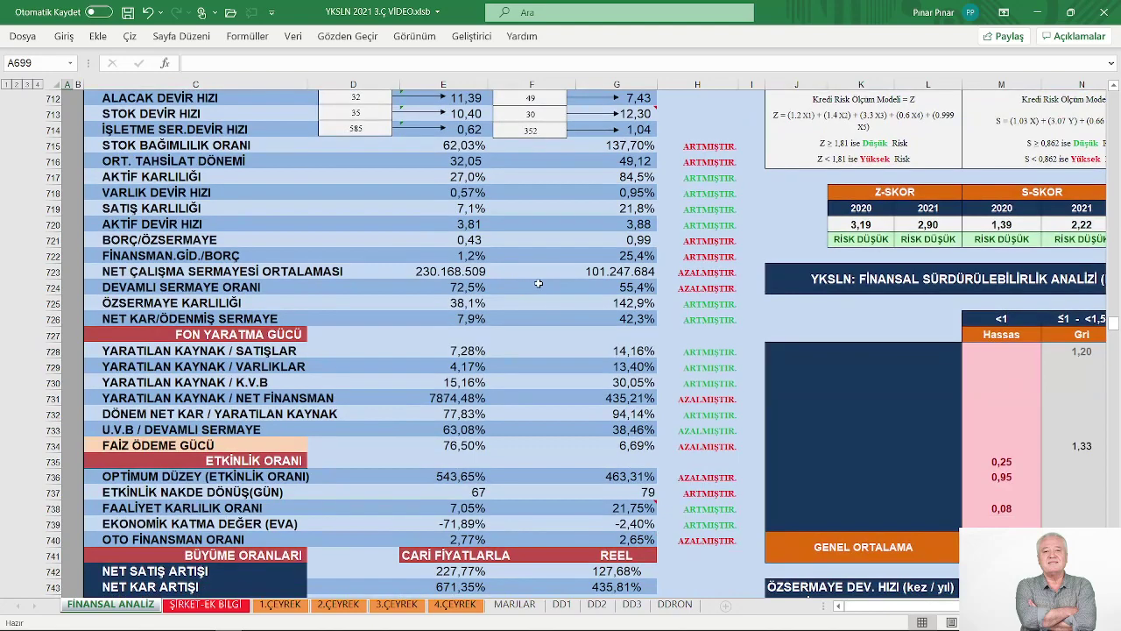
Review the FON YARATMA GÜCÜ, ETKİNLİK ORANI, BÜYÜME ORANLARI and KARLILIK ORANLARI groups in GÖSTERGELER.
{"action": "scroll", "coordinate": [539, 284], "scroll_direction": "down", "scroll_amount": 2}
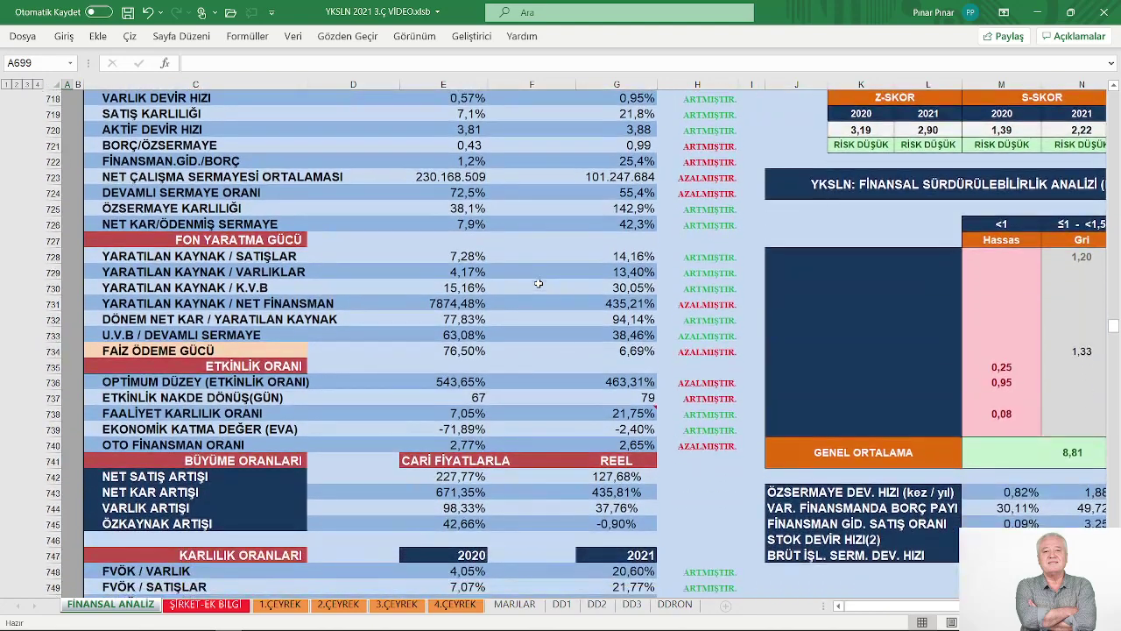
{"action": "scroll", "coordinate": [539, 284], "scroll_direction": "down", "scroll_amount": 1}
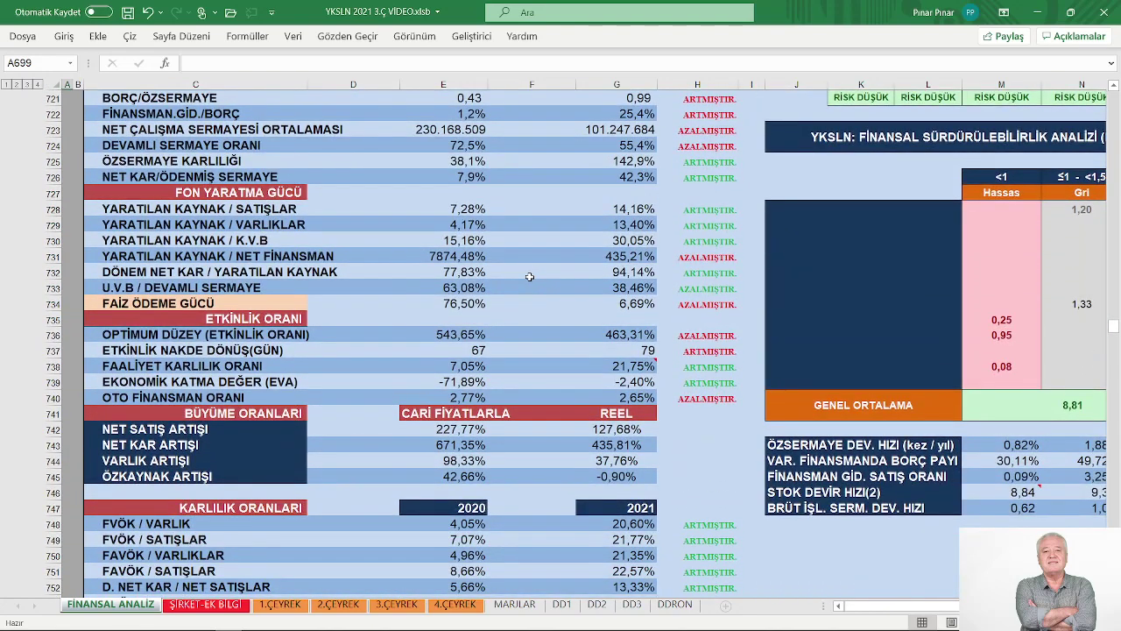
{"action": "scroll", "coordinate": [530, 275], "scroll_direction": "down", "scroll_amount": 1}
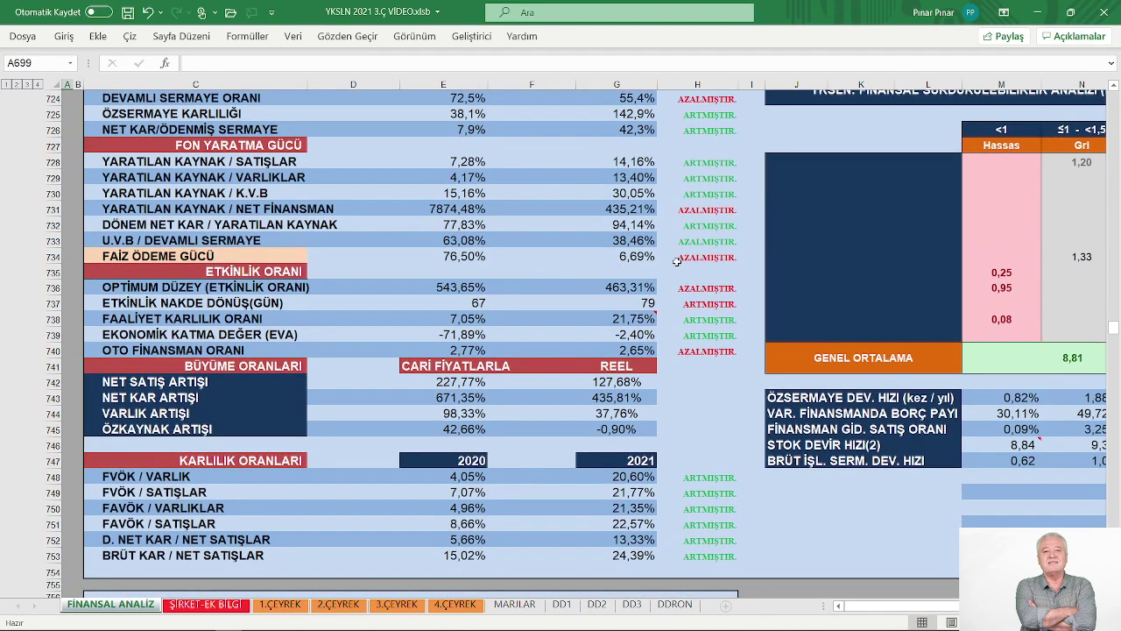
{"action": "scroll", "coordinate": [607, 277], "scroll_direction": "down", "scroll_amount": 1}
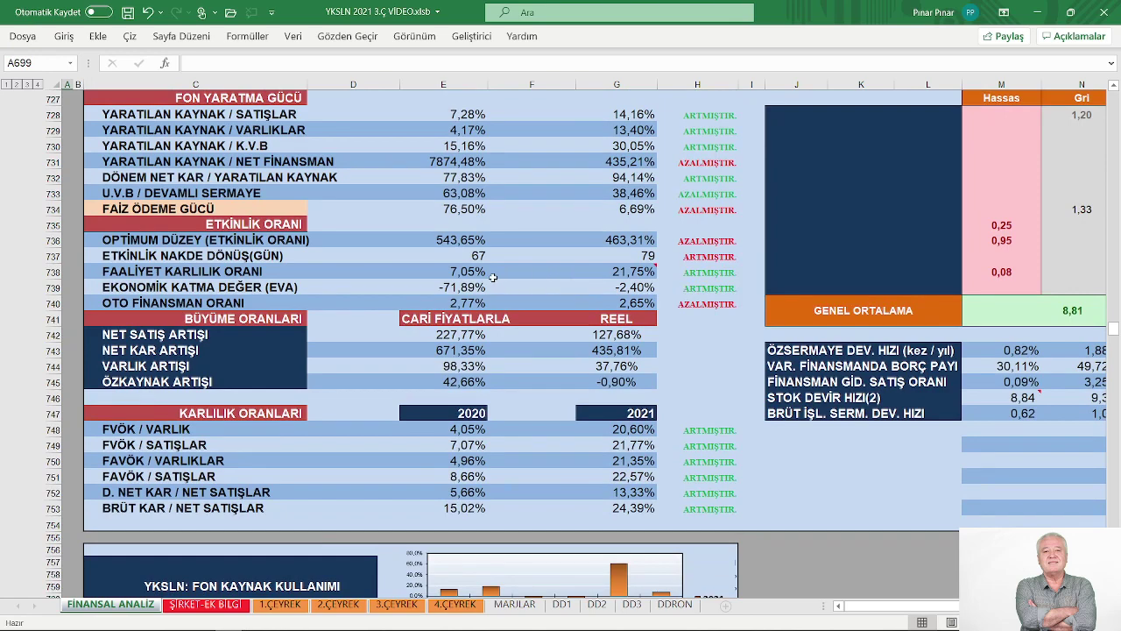
{"action": "scroll", "coordinate": [493, 276], "scroll_direction": "down", "scroll_amount": 2}
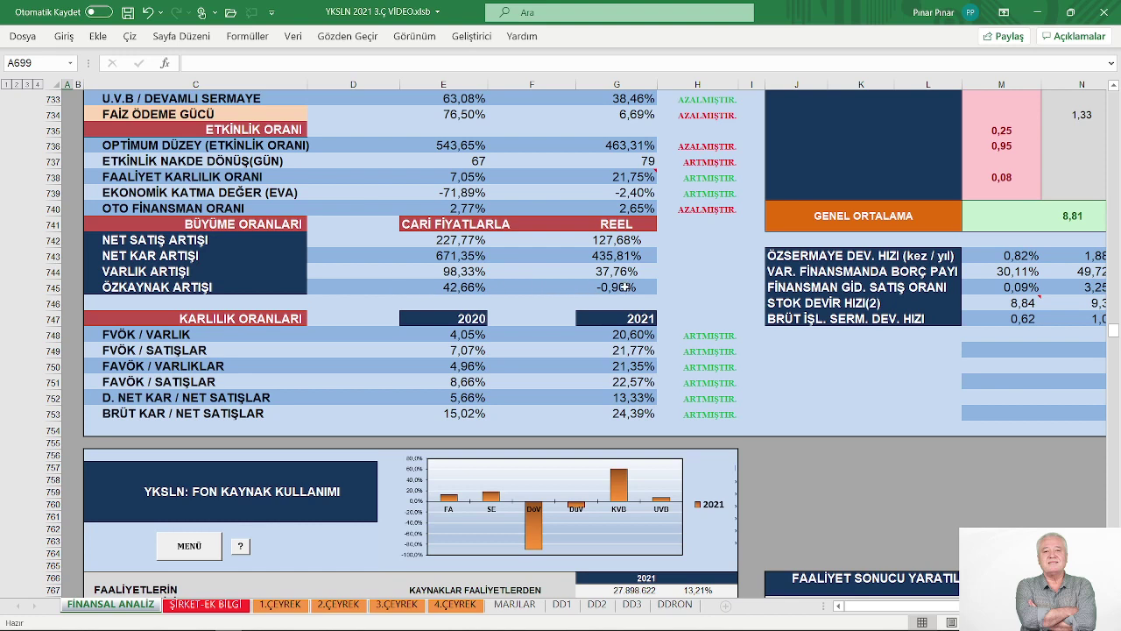
{"action": "scroll", "coordinate": [556, 290], "scroll_direction": "down", "scroll_amount": 3}
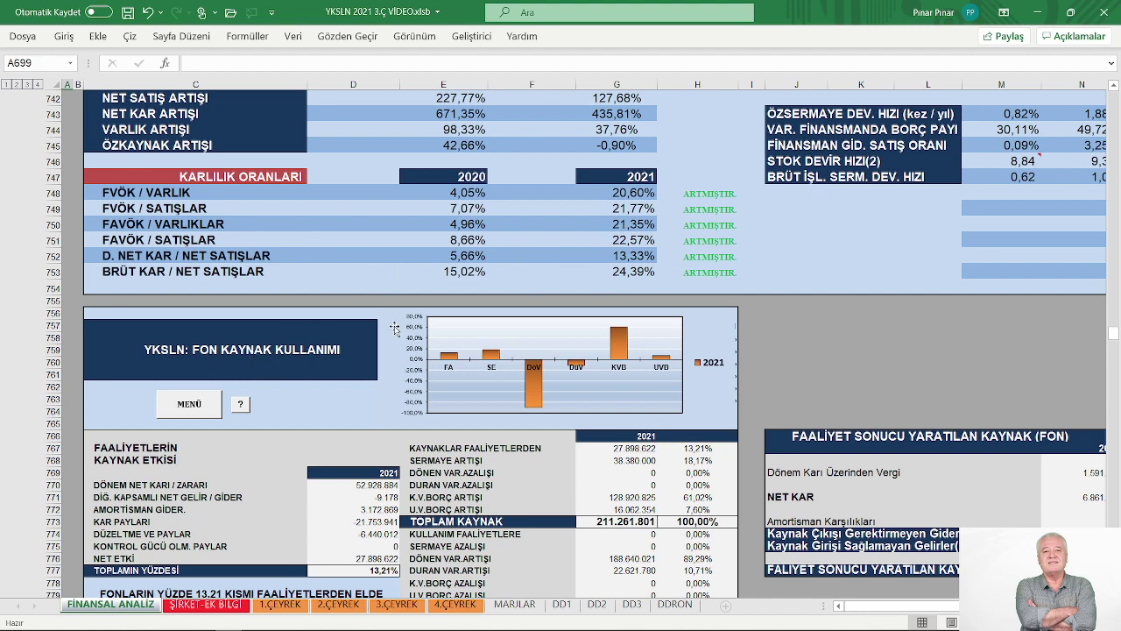
Open the HİSSE DEĞERİ analysis from the main menu and review the TEMETTÜ KAPİTALİZASYONU İLE HİSSE DEĞERLEME section down to FAVÖK VERİMLİLİĞİ.
{"action": "left_click", "coordinate": [200, 408]}
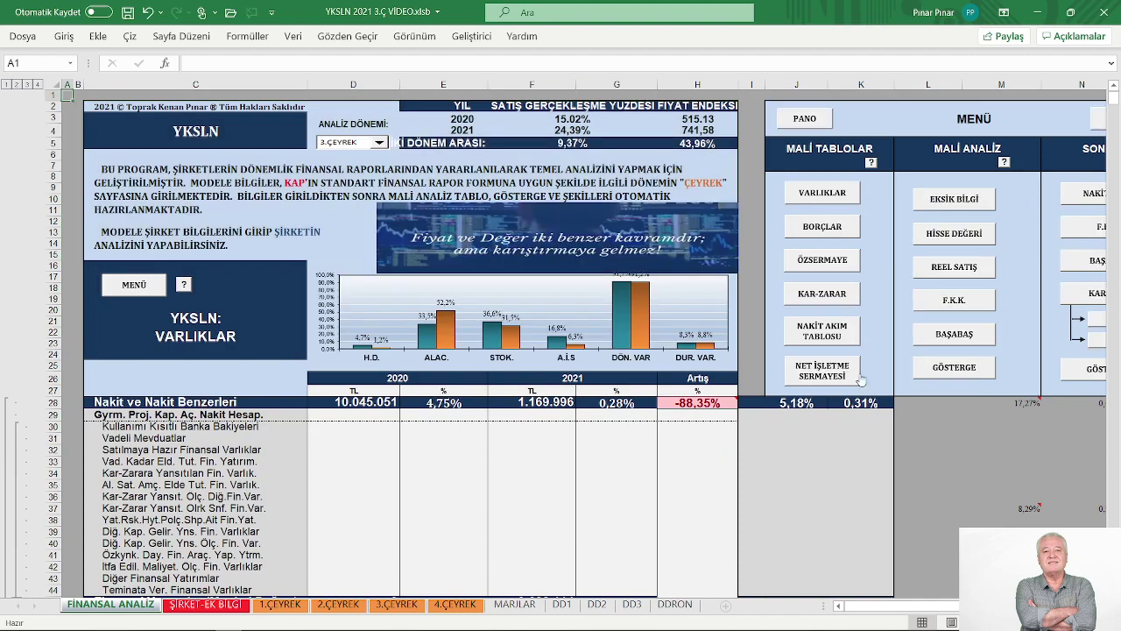
{"action": "left_click", "coordinate": [949, 244]}
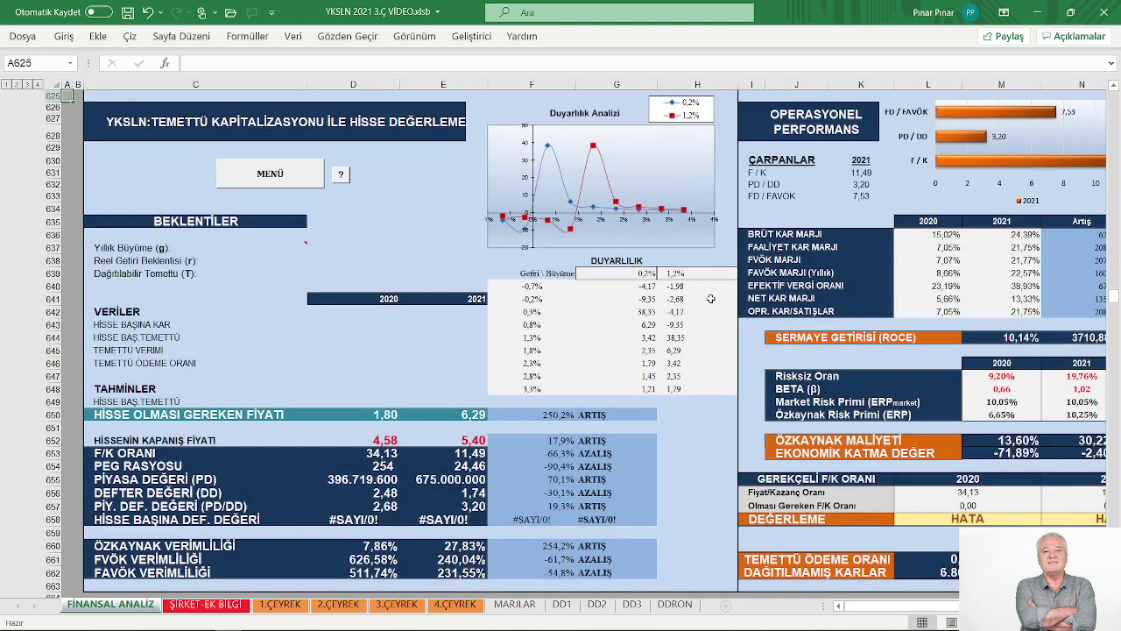
{"action": "scroll", "coordinate": [700, 296], "scroll_direction": "down", "scroll_amount": 3}
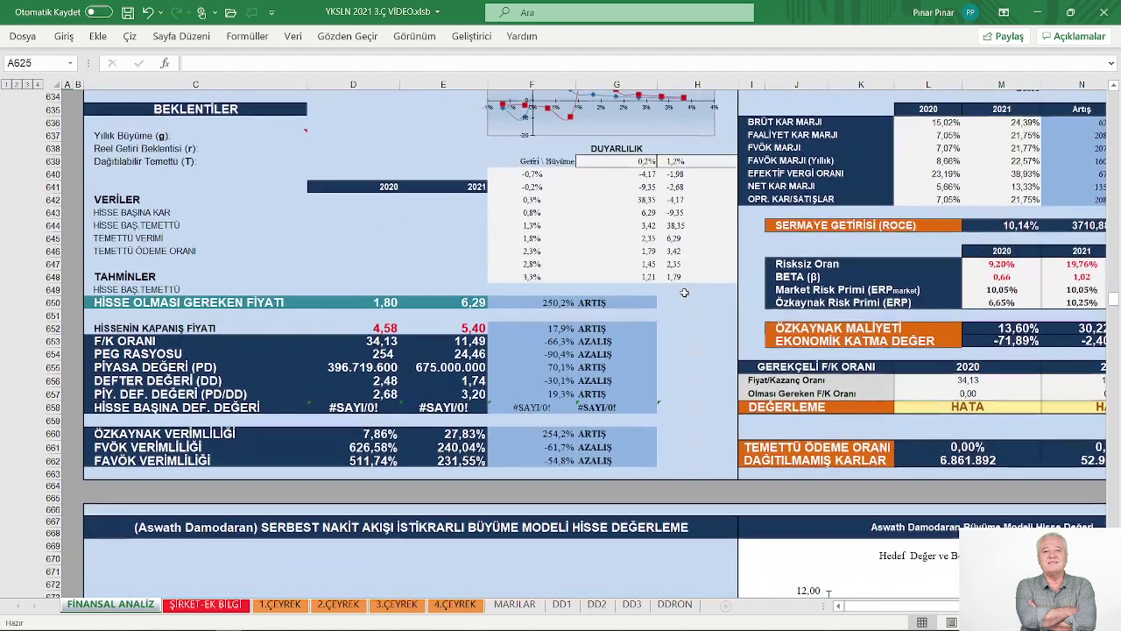
{"action": "scroll", "coordinate": [684, 292], "scroll_direction": "up", "scroll_amount": 3}
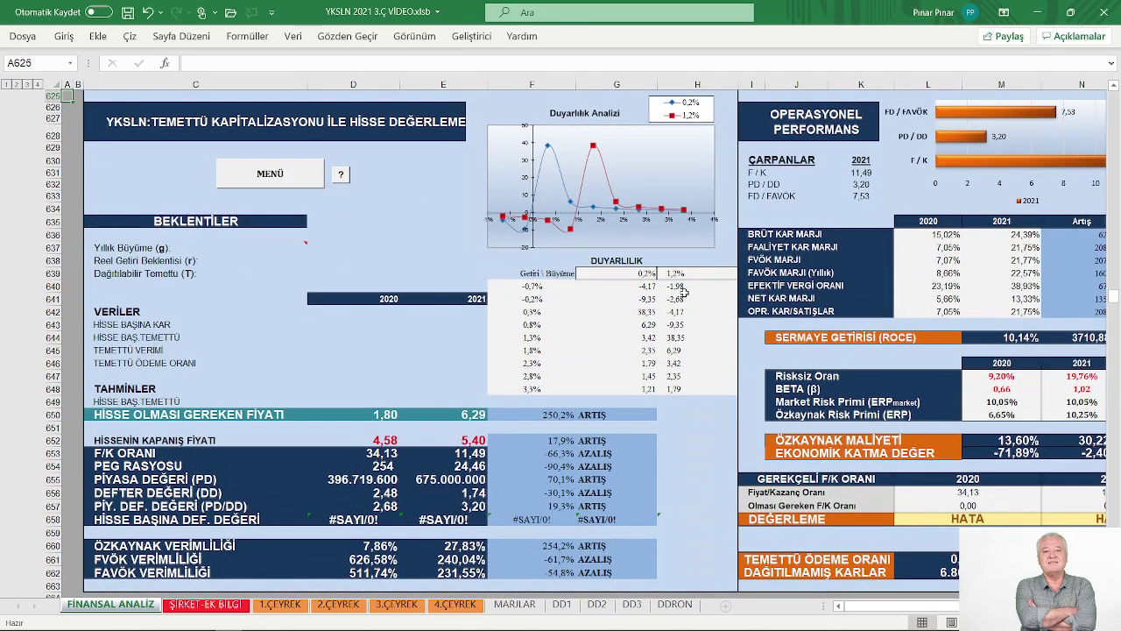
{"action": "scroll", "coordinate": [684, 291], "scroll_direction": "down", "scroll_amount": 4}
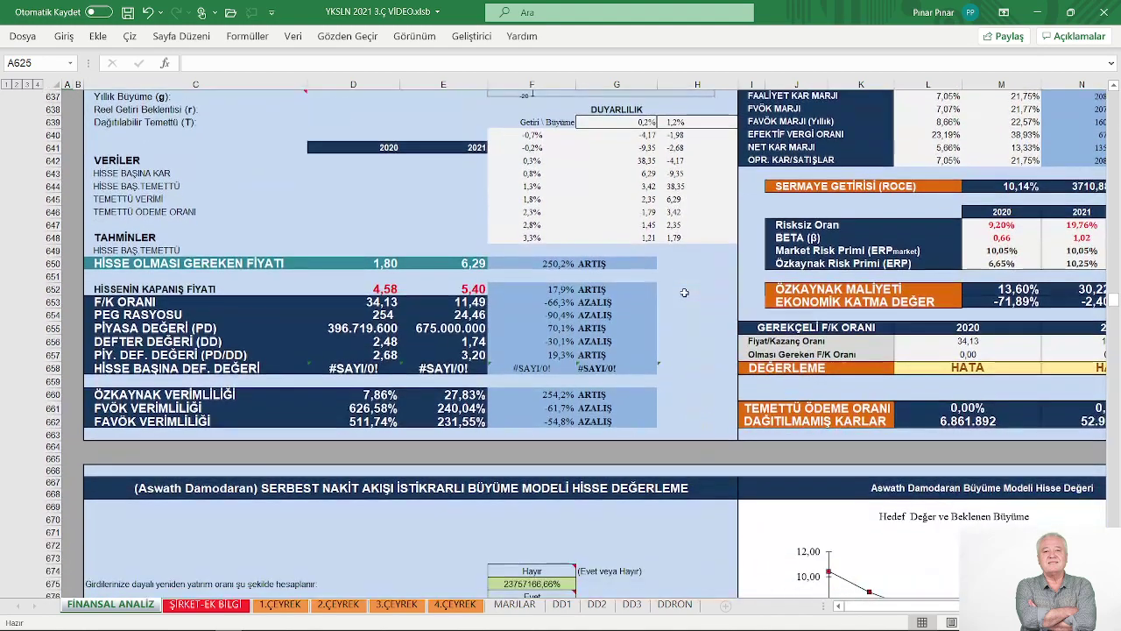
{"action": "scroll", "coordinate": [684, 292], "scroll_direction": "down", "scroll_amount": 1}
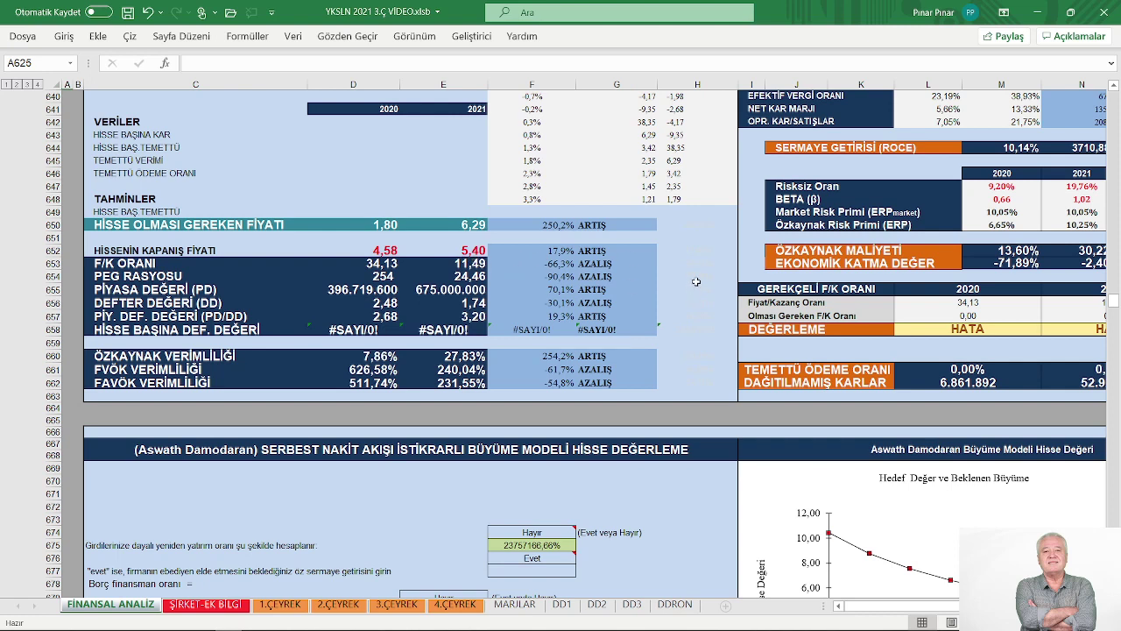
Review the Aswath Damodaran SERBEST NAKİT AKIŞI İSTİKRARLI BÜYÜME MODELİ HİSSE DEĞERLEME section, including its growth chart and share value table.
{"action": "scroll", "coordinate": [695, 276], "scroll_direction": "down", "scroll_amount": 1}
{"action": "scroll", "coordinate": [694, 277], "scroll_direction": "down", "scroll_amount": 7}
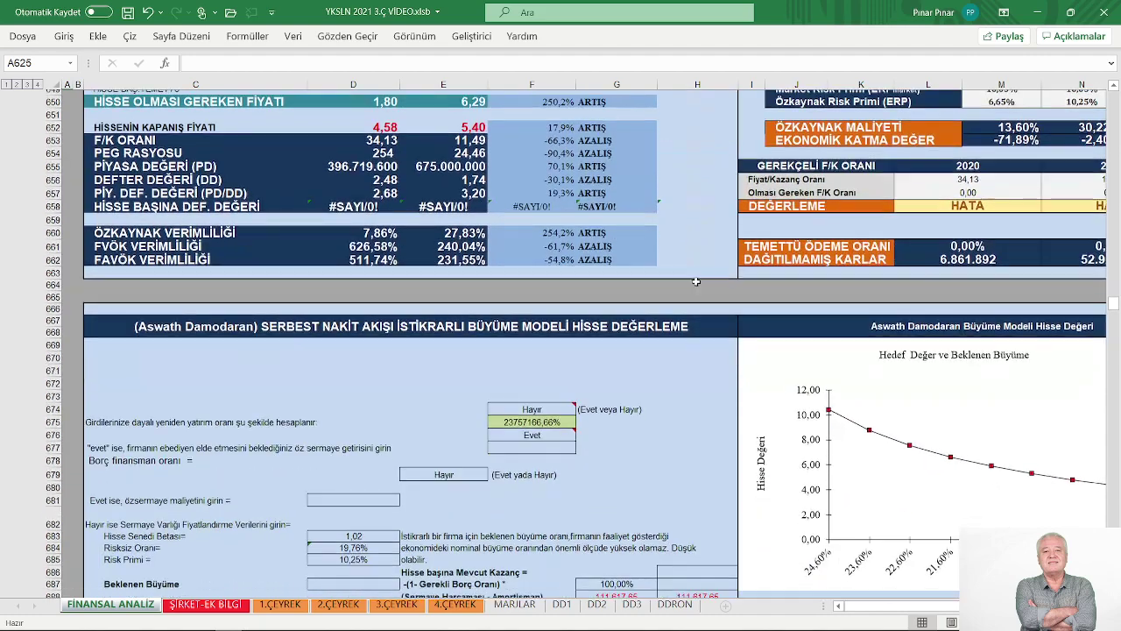
{"action": "scroll", "coordinate": [683, 295], "scroll_direction": "down", "scroll_amount": 2}
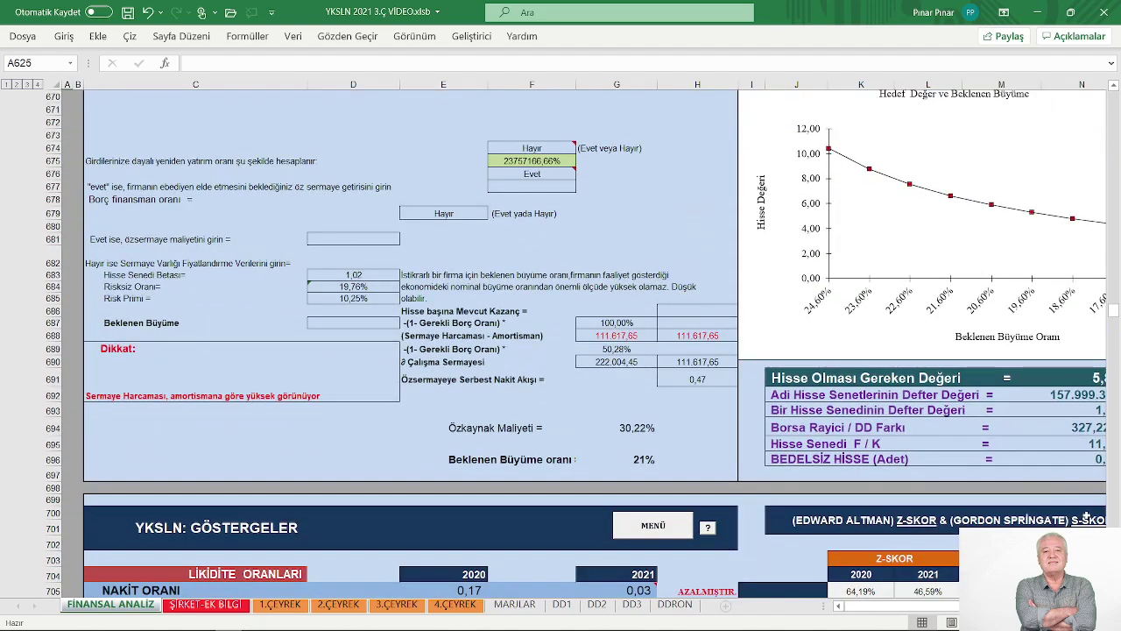
{"action": "scroll", "coordinate": [584, 346], "scroll_direction": "right", "scroll_amount": 3}
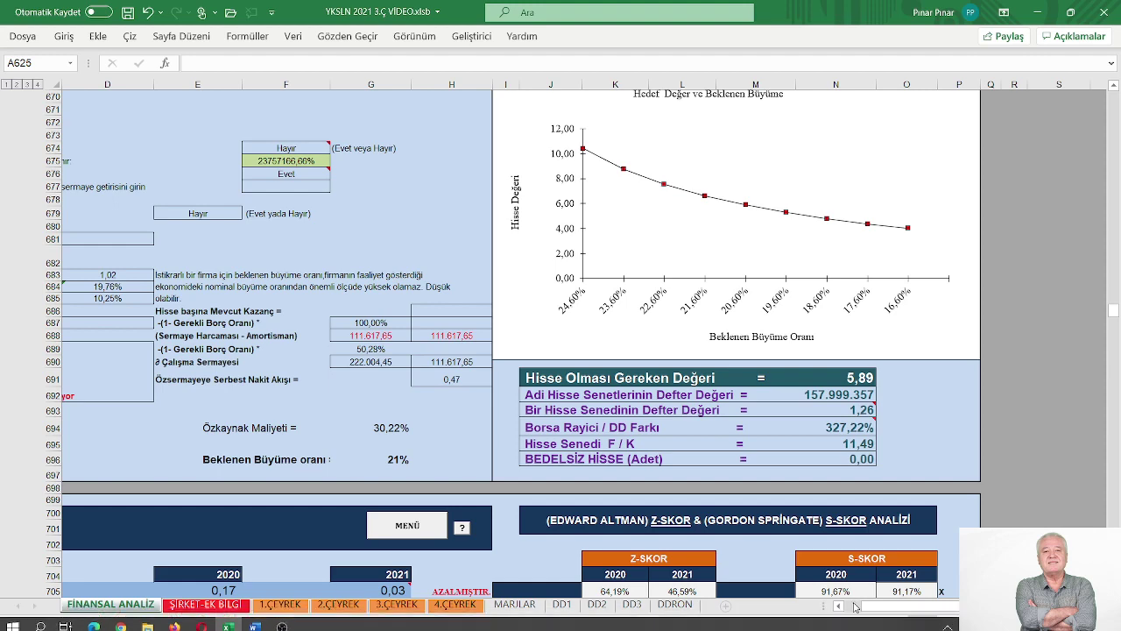
{"action": "scroll", "coordinate": [853, 608], "scroll_direction": "left", "scroll_amount": 1}
{"action": "scroll", "coordinate": [852, 609], "scroll_direction": "left", "scroll_amount": 1}
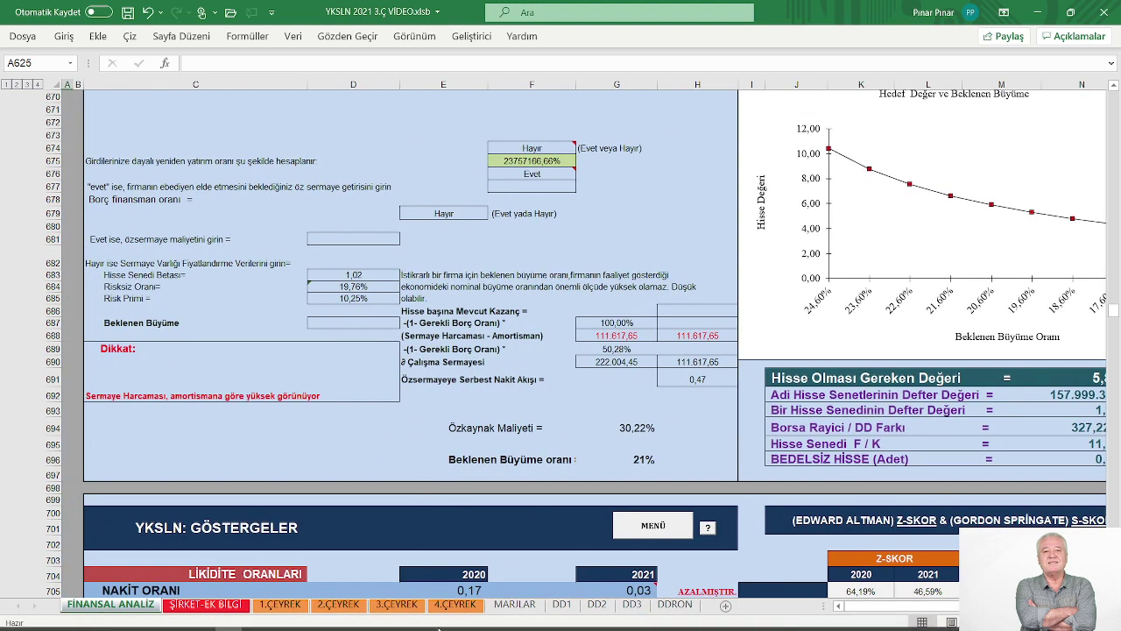
Switch to the Word report YKSLN KAPSAMLI RAPOR 2021.docx and read through the VARLIK YAPISI section.
{"action": "mouse_move", "coordinate": [336, 620]}
{"action": "left_click", "coordinate": [254, 619]}
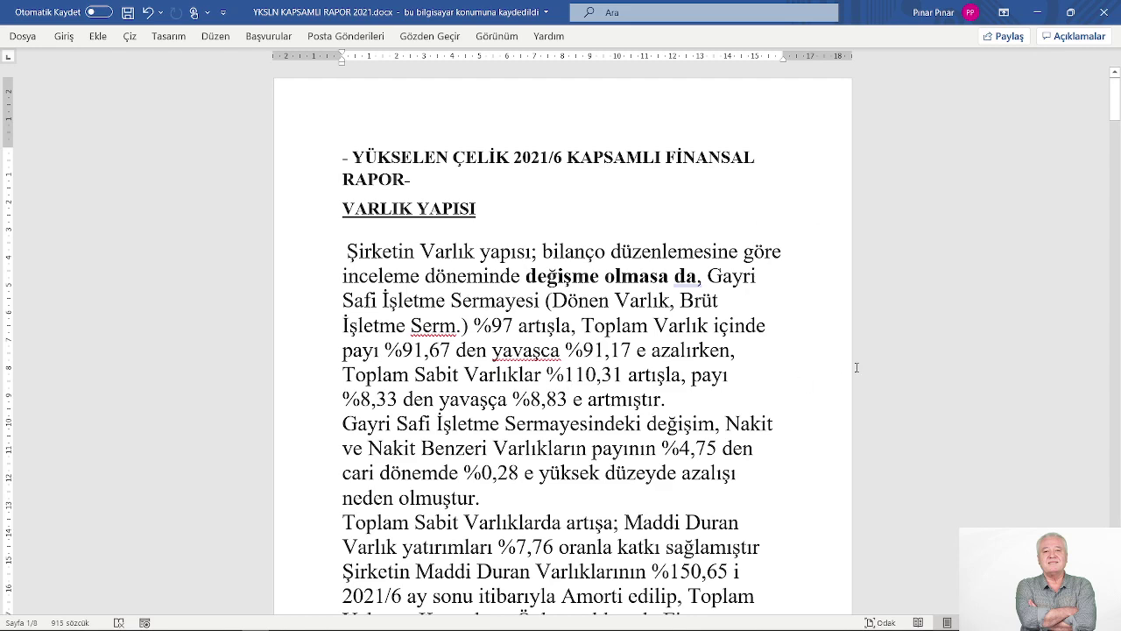
{"action": "scroll", "coordinate": [857, 367], "scroll_direction": "down", "scroll_amount": 1}
{"action": "scroll", "coordinate": [859, 366], "scroll_direction": "down", "scroll_amount": 1}
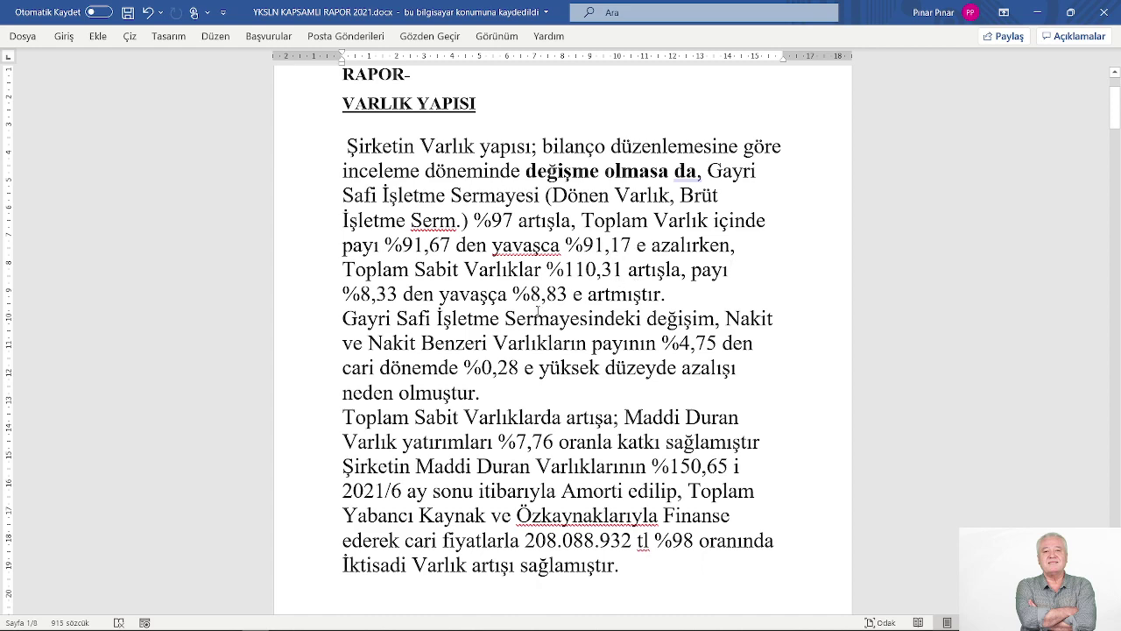
{"action": "scroll", "coordinate": [585, 302], "scroll_direction": "down", "scroll_amount": 2}
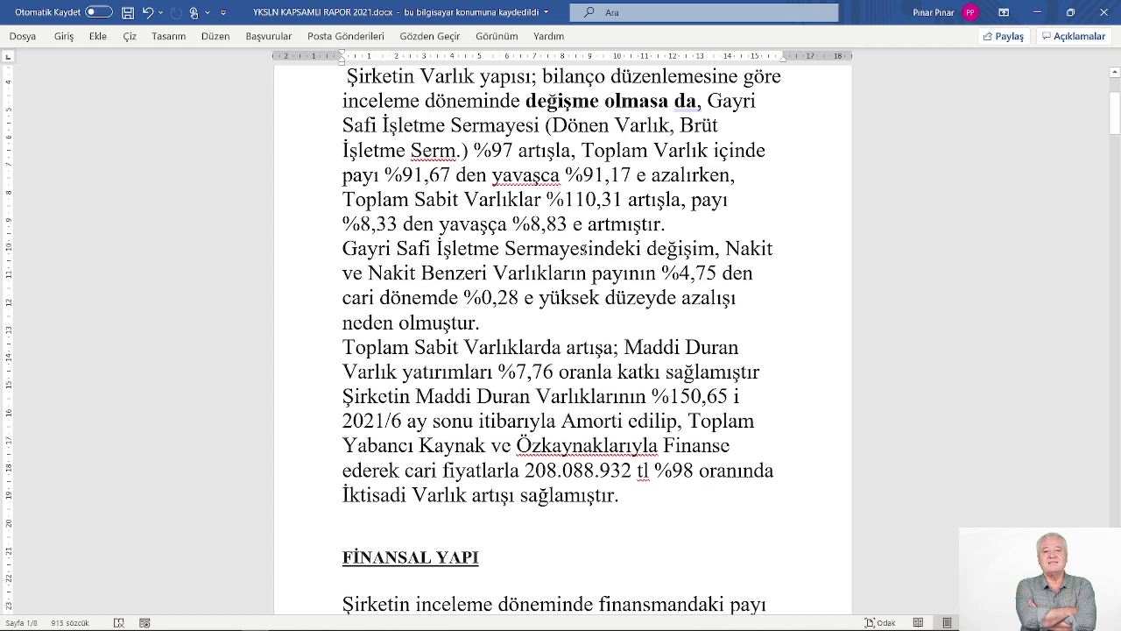
{"action": "scroll", "coordinate": [622, 246], "scroll_direction": "down", "scroll_amount": 2}
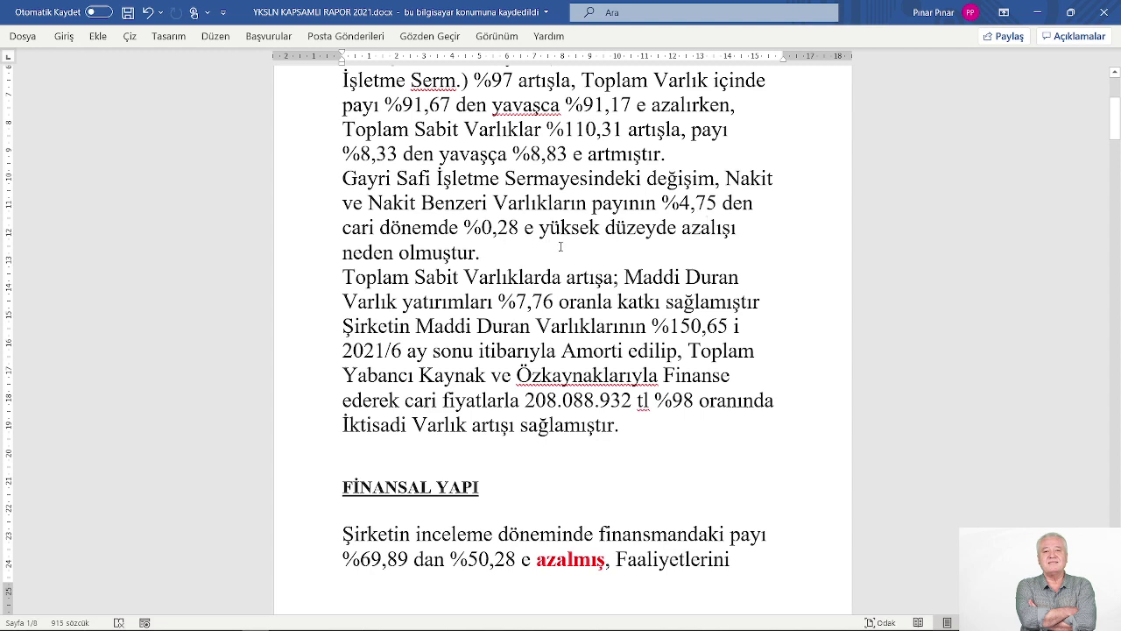
{"action": "scroll", "coordinate": [604, 243], "scroll_direction": "down", "scroll_amount": 2}
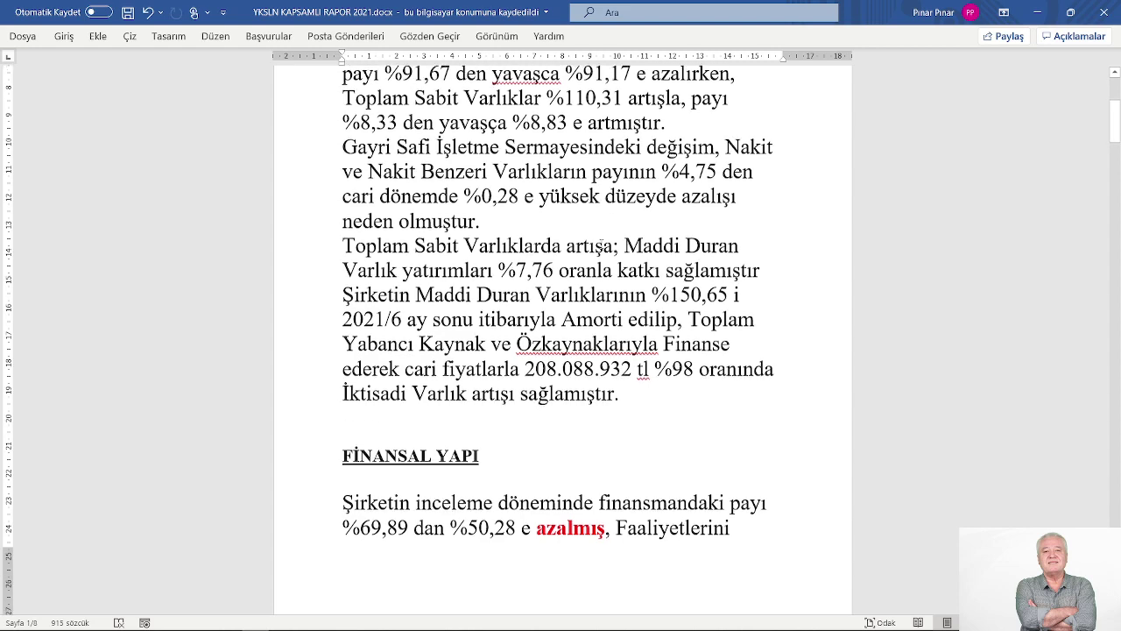
Correct the period in the VARLIK YAPISI sentence on Maddi Duran Varlıklar to 2021/9.
{"action": "scroll", "coordinate": [604, 244], "scroll_direction": "down", "scroll_amount": 1}
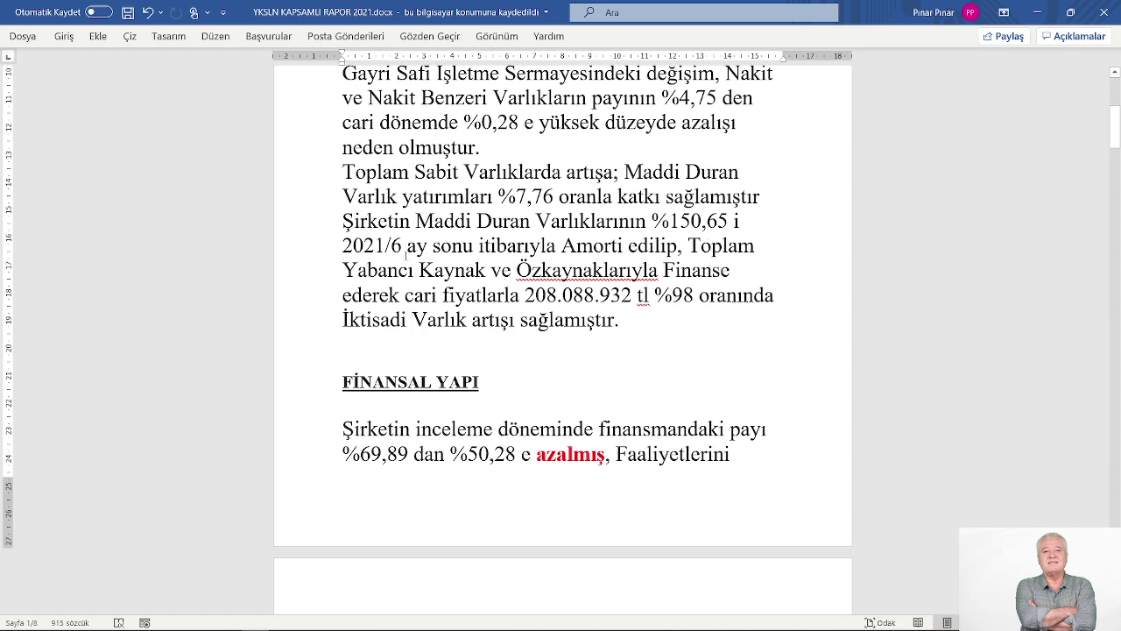
{"action": "key", "text": "BackSpace"}
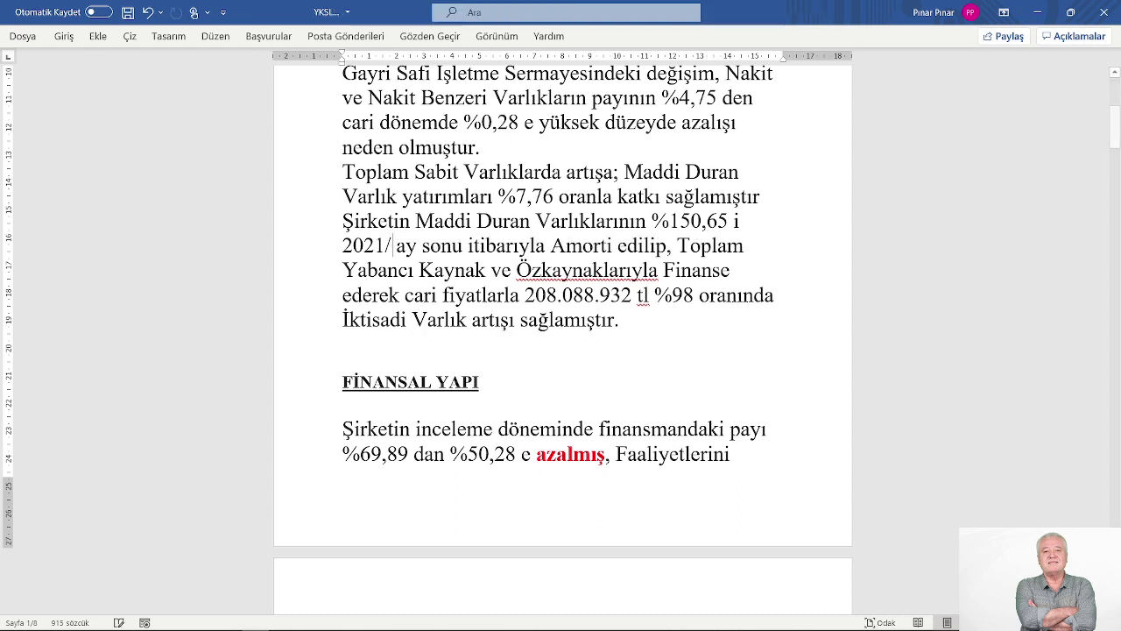
{"action": "type", "text": "9"}
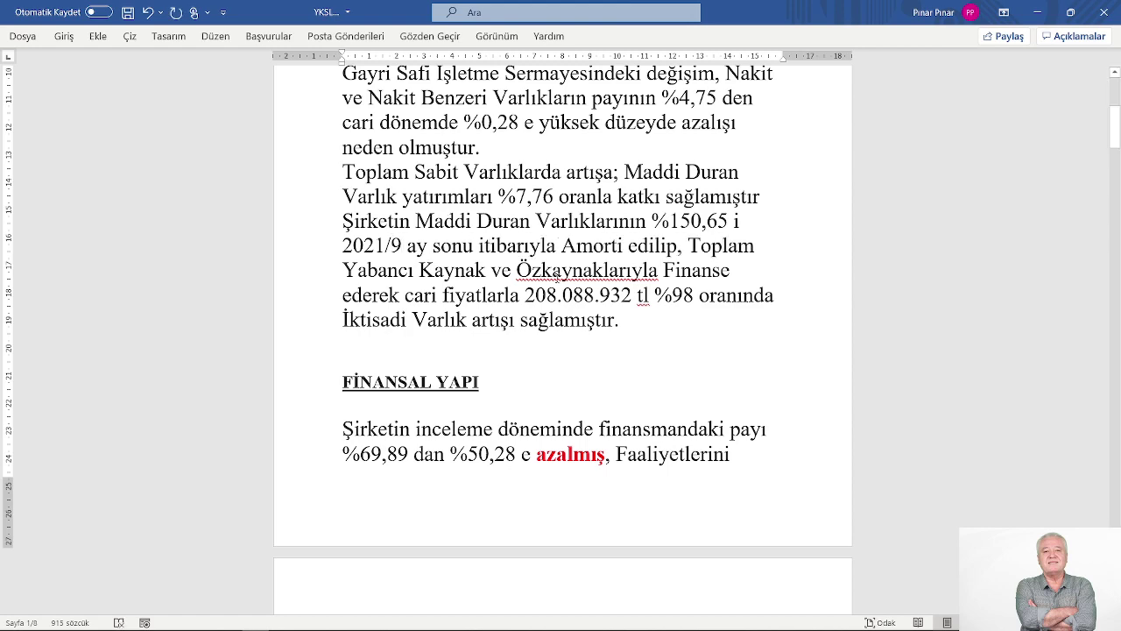
Read on from the end of VARLIK YAPISI into the FİNANSAL YAPI section of the report.
{"action": "scroll", "coordinate": [555, 273], "scroll_direction": "down", "scroll_amount": 1}
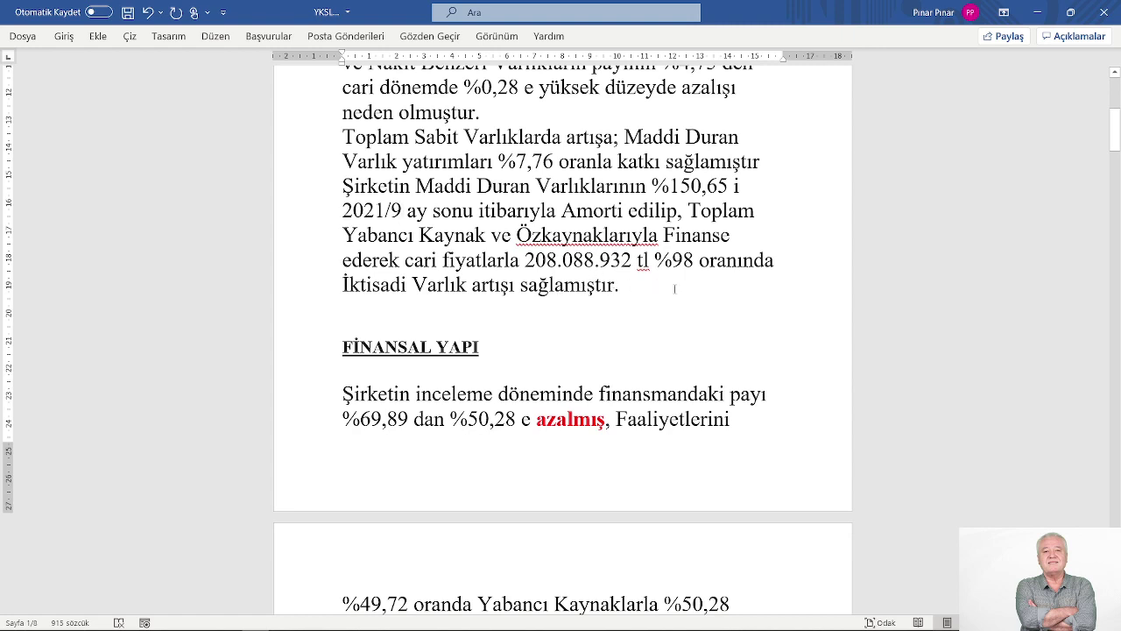
{"action": "scroll", "coordinate": [675, 289], "scroll_direction": "down", "scroll_amount": 3}
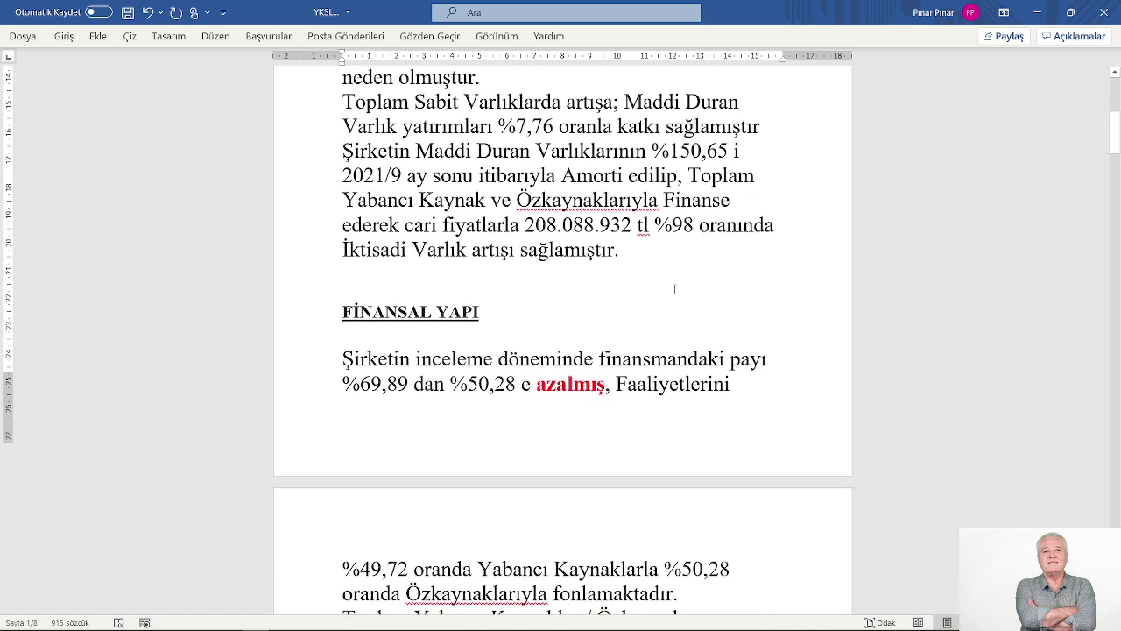